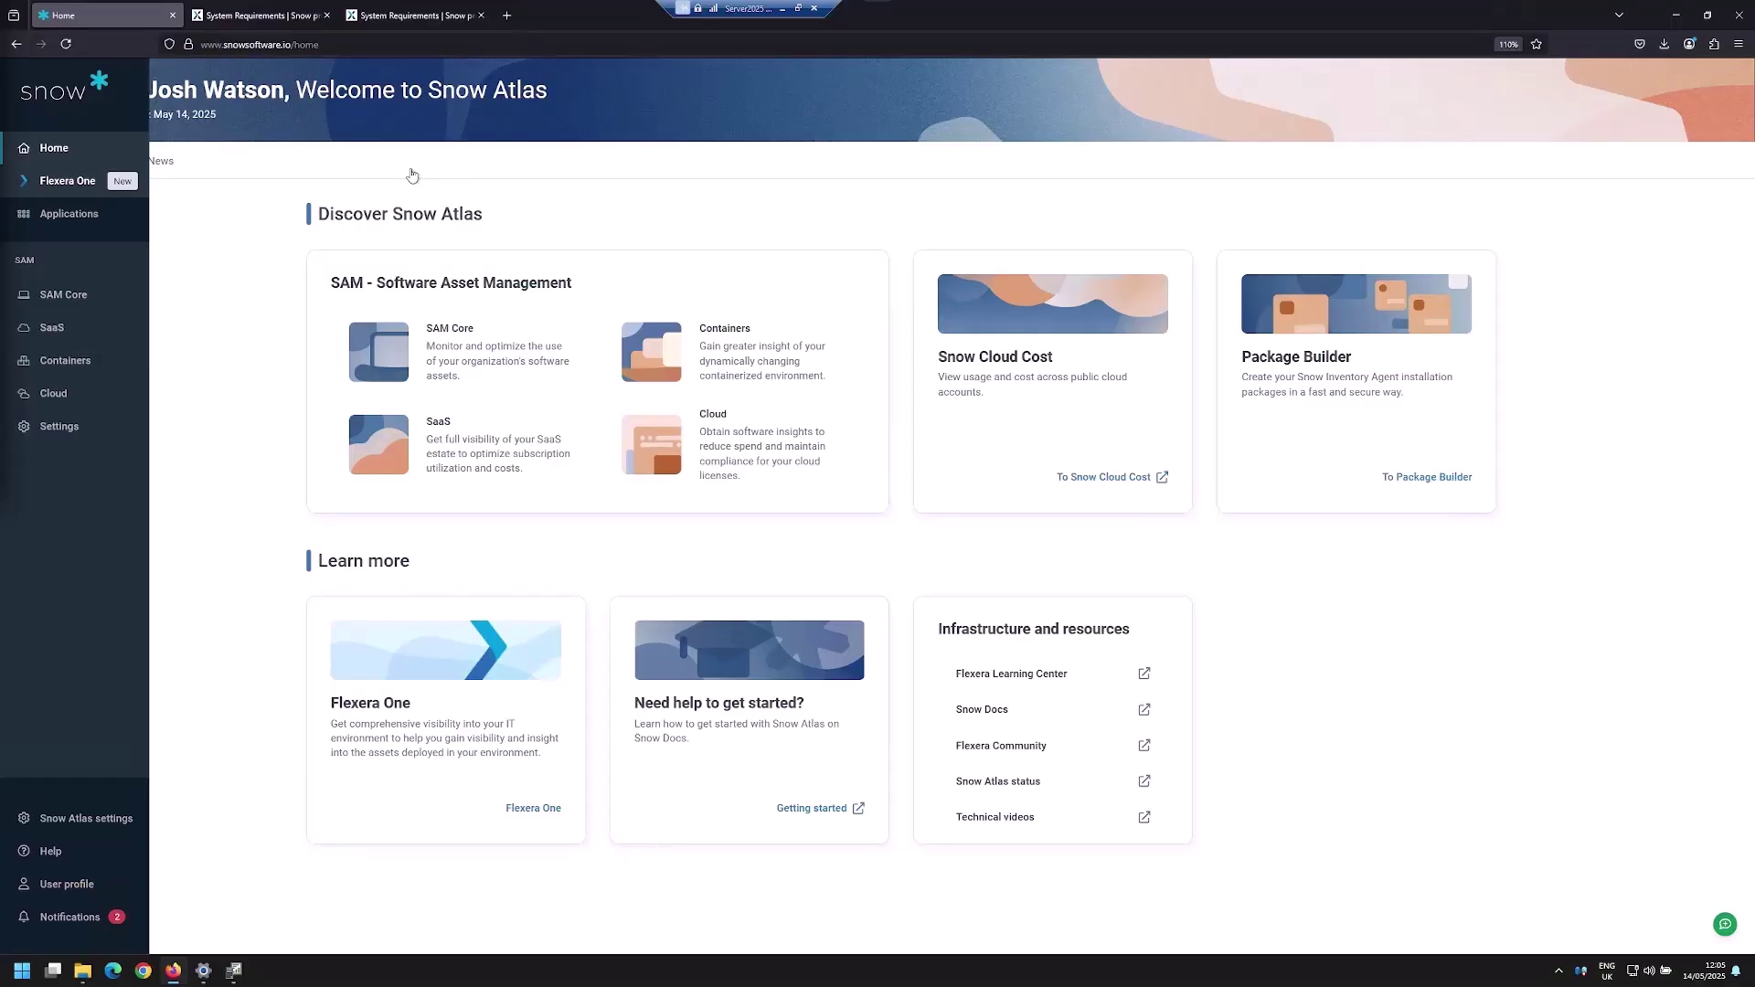
- Review the Snow Atlas IP addresses and the Snow Extender cipher suite and installed software requirements in the System Requirements documentation
left_click(419, 17)
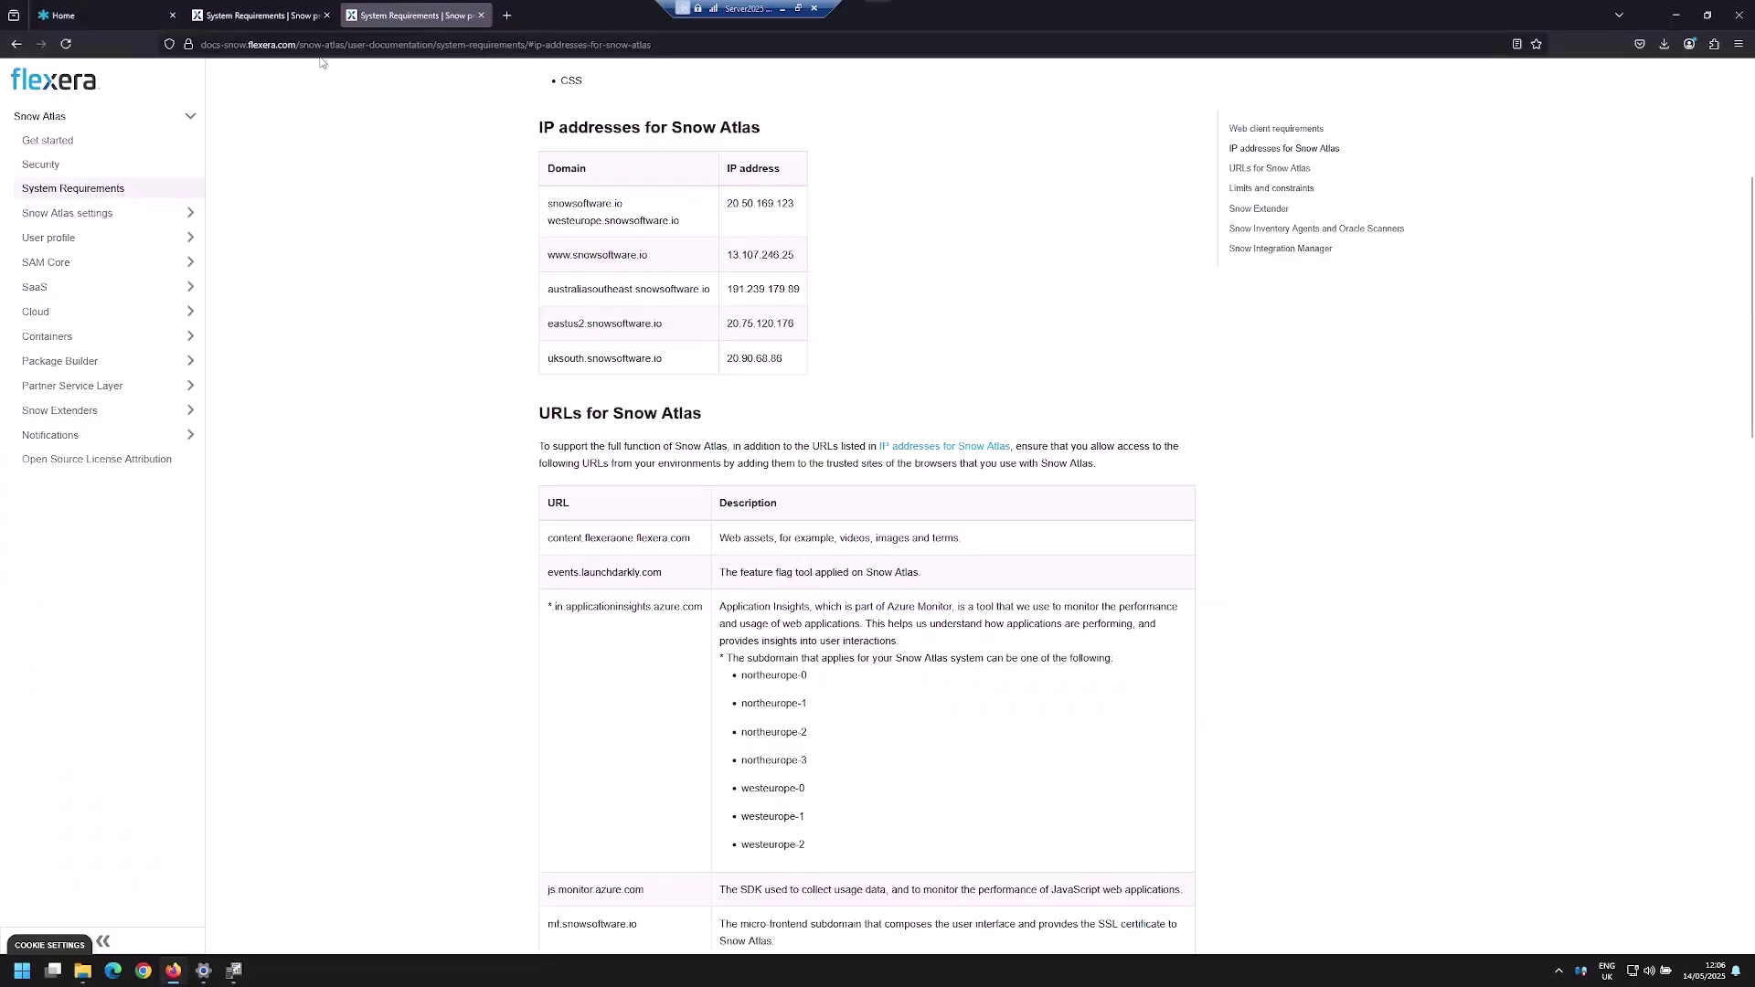
left_click(284, 18)
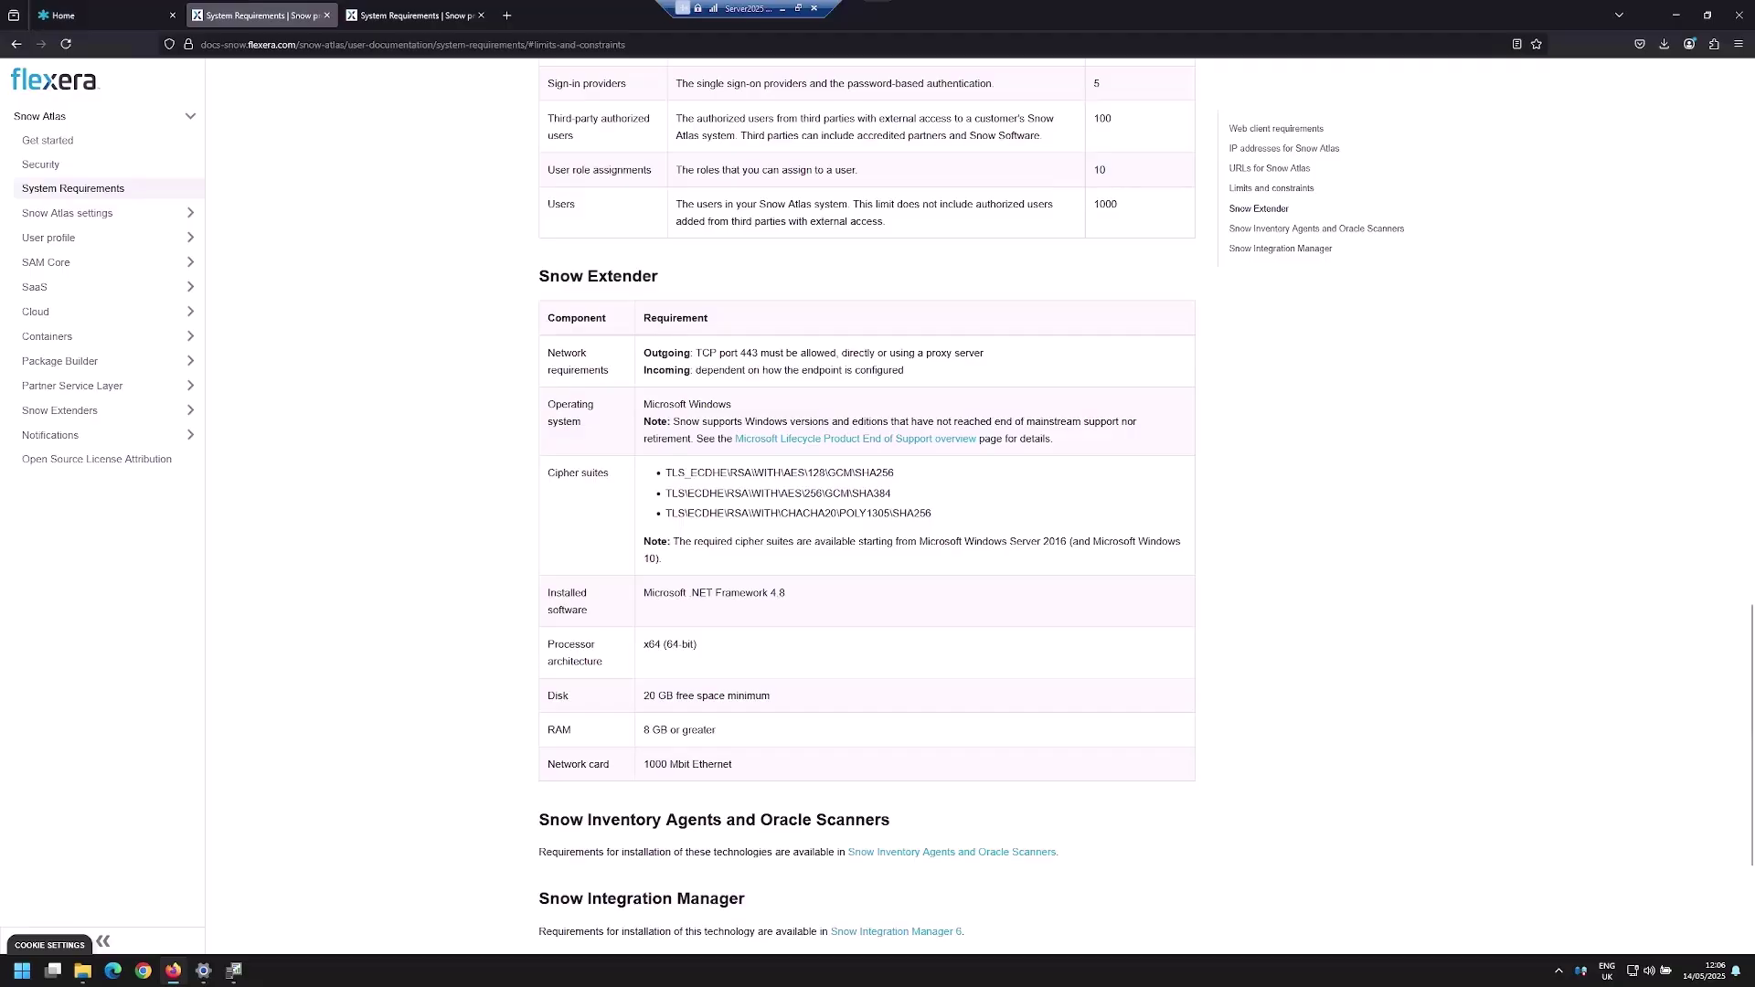
left_click_drag(932, 515, 664, 472)
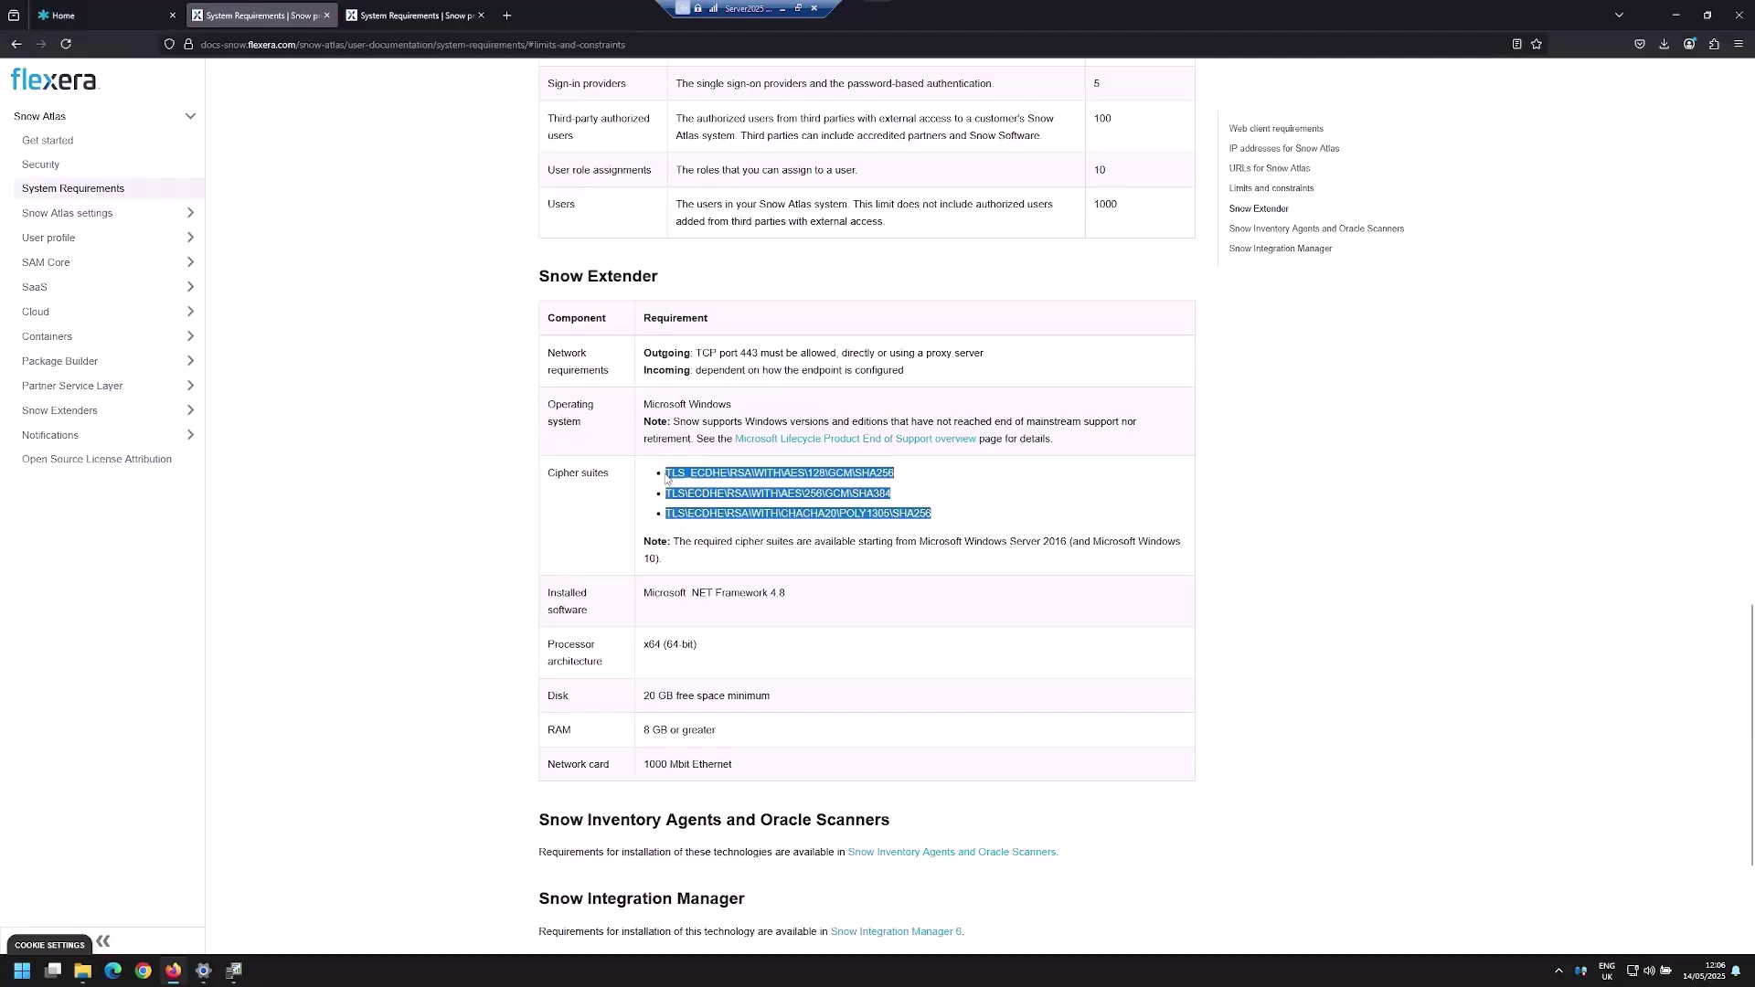
left_click(689, 510)
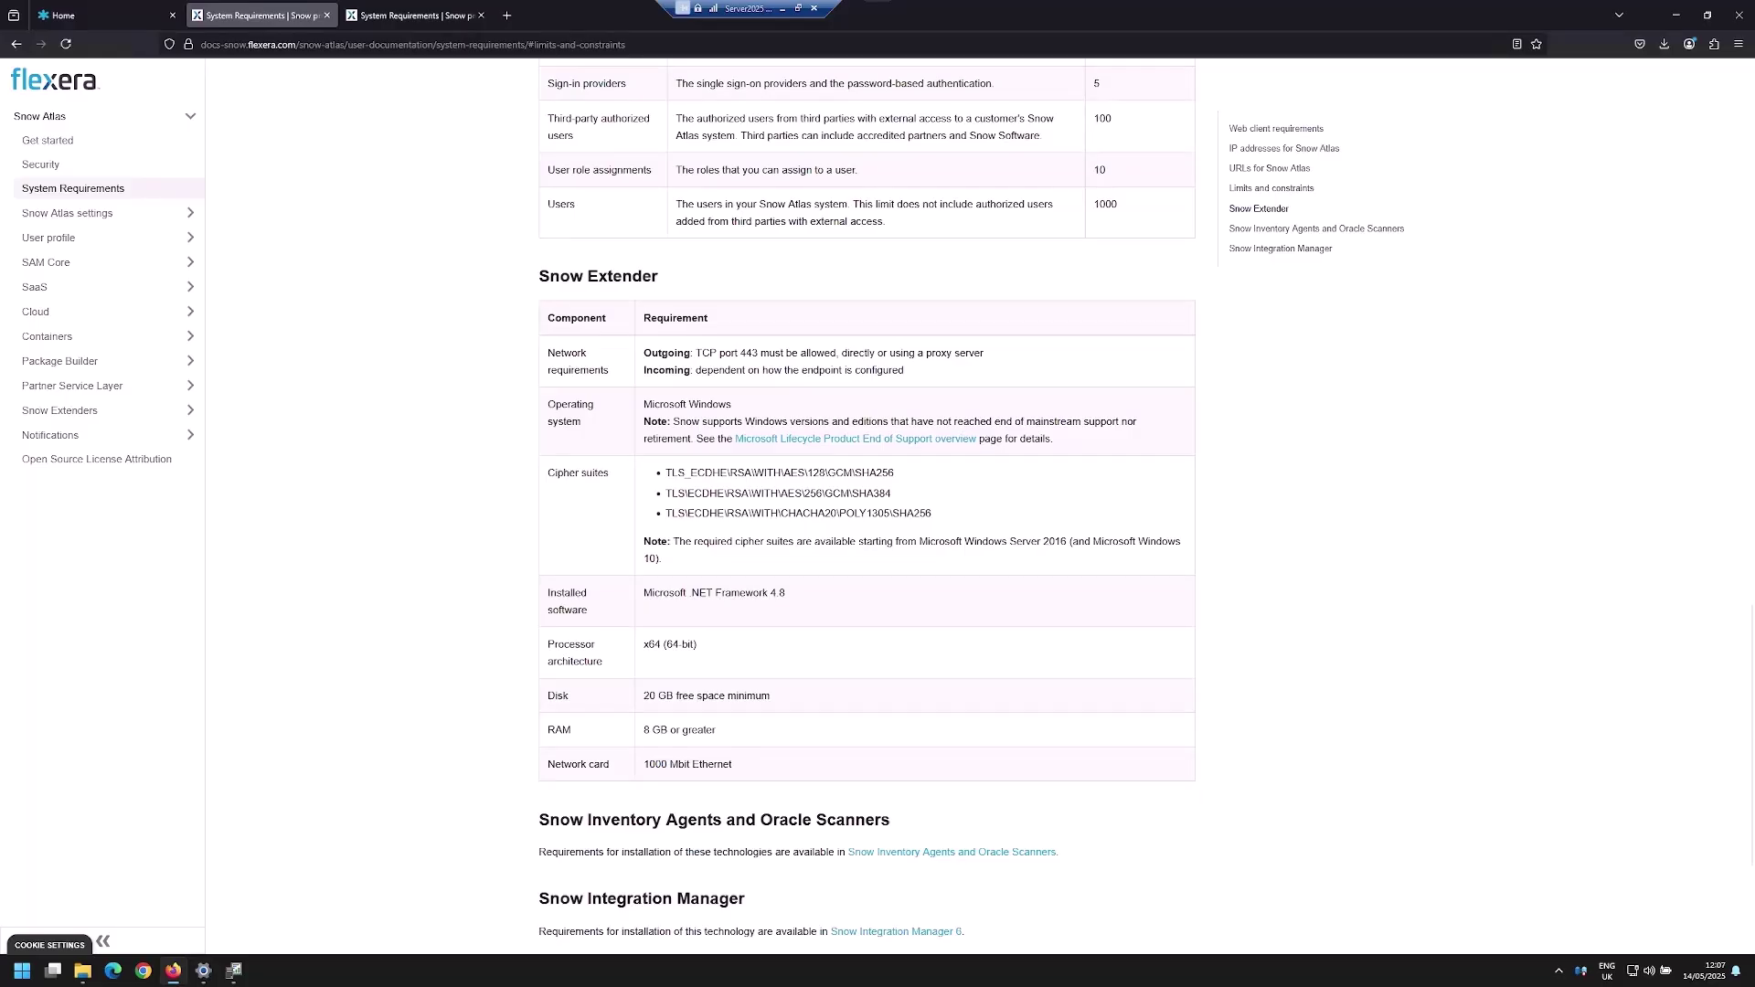
left_click_drag(788, 599, 652, 604)
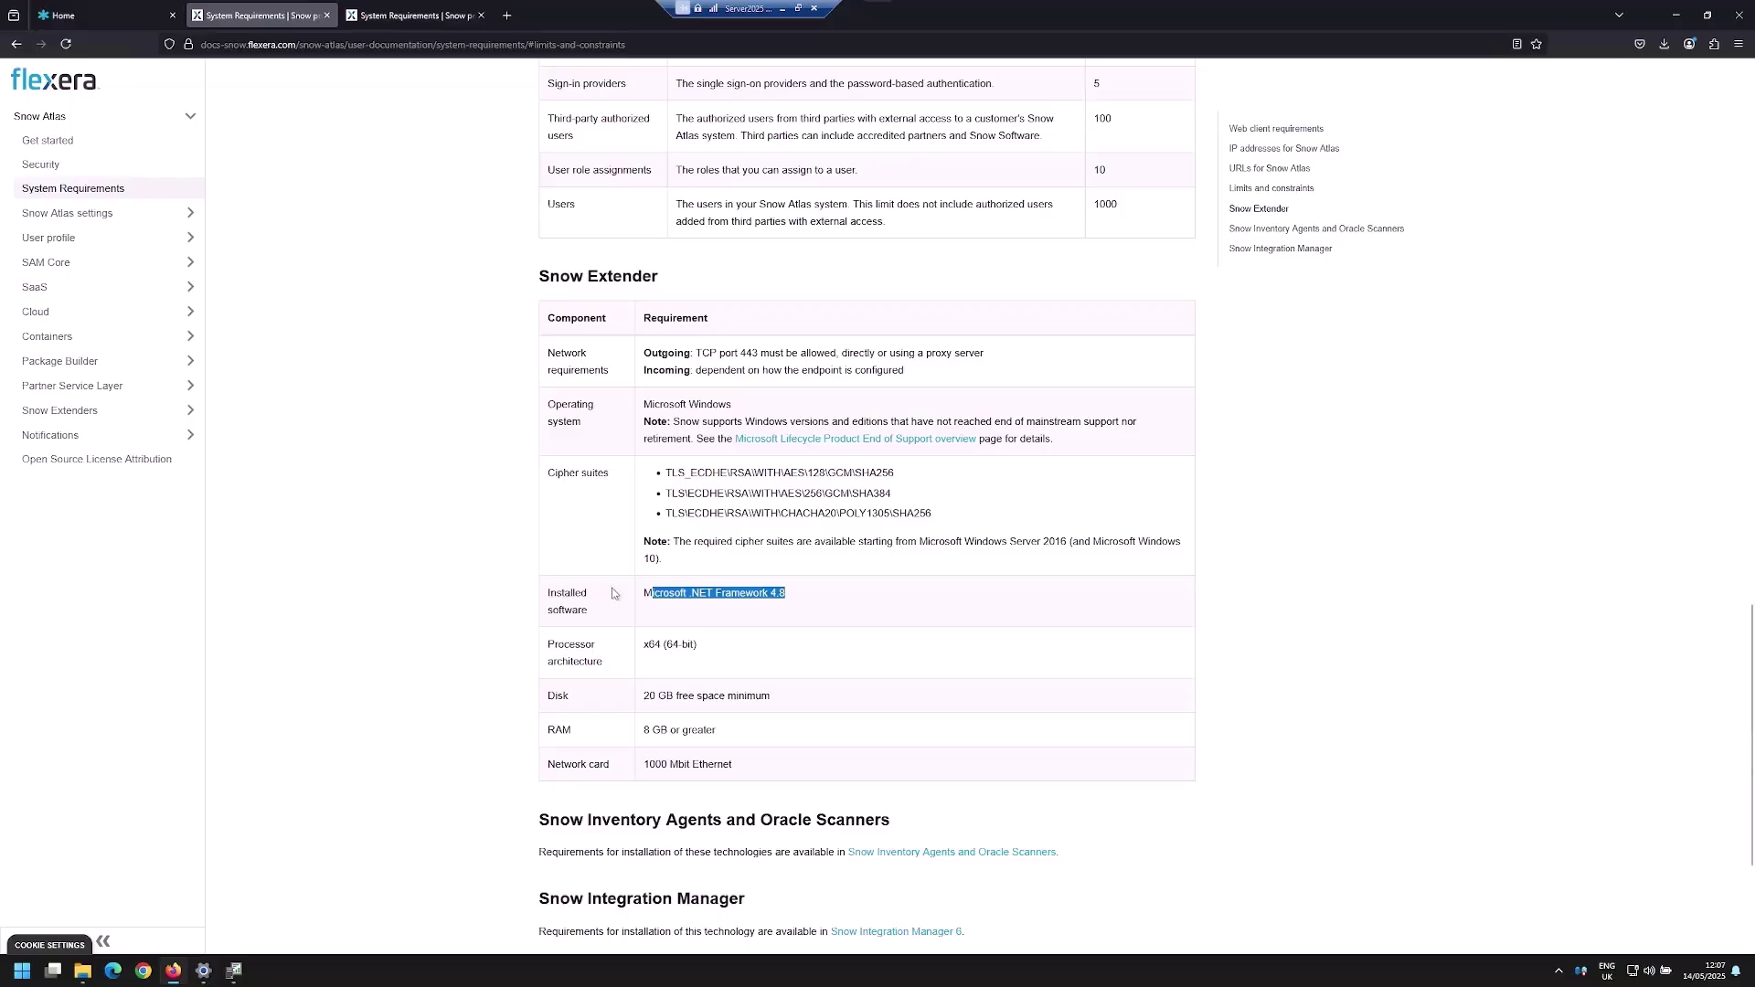
- Download the Snow Extender installer from the Snow Extenders page in the Snow Atlas general settings
left_click(108, 16)
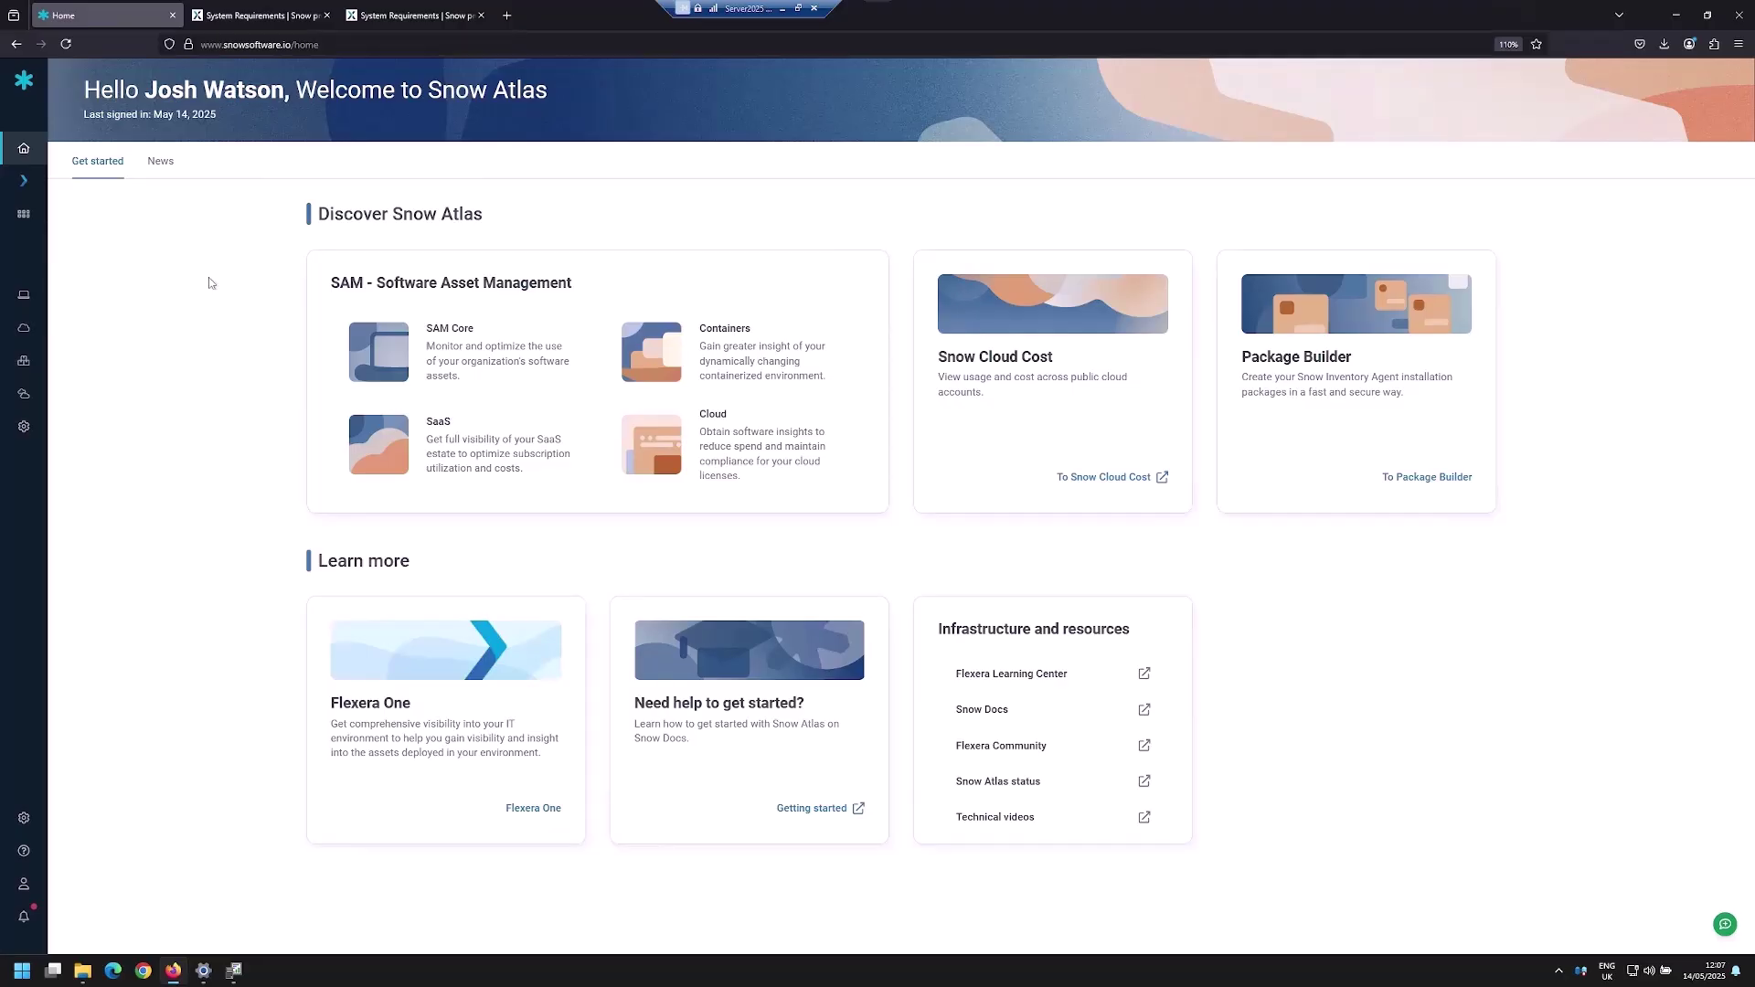
mouse_move(31, 265)
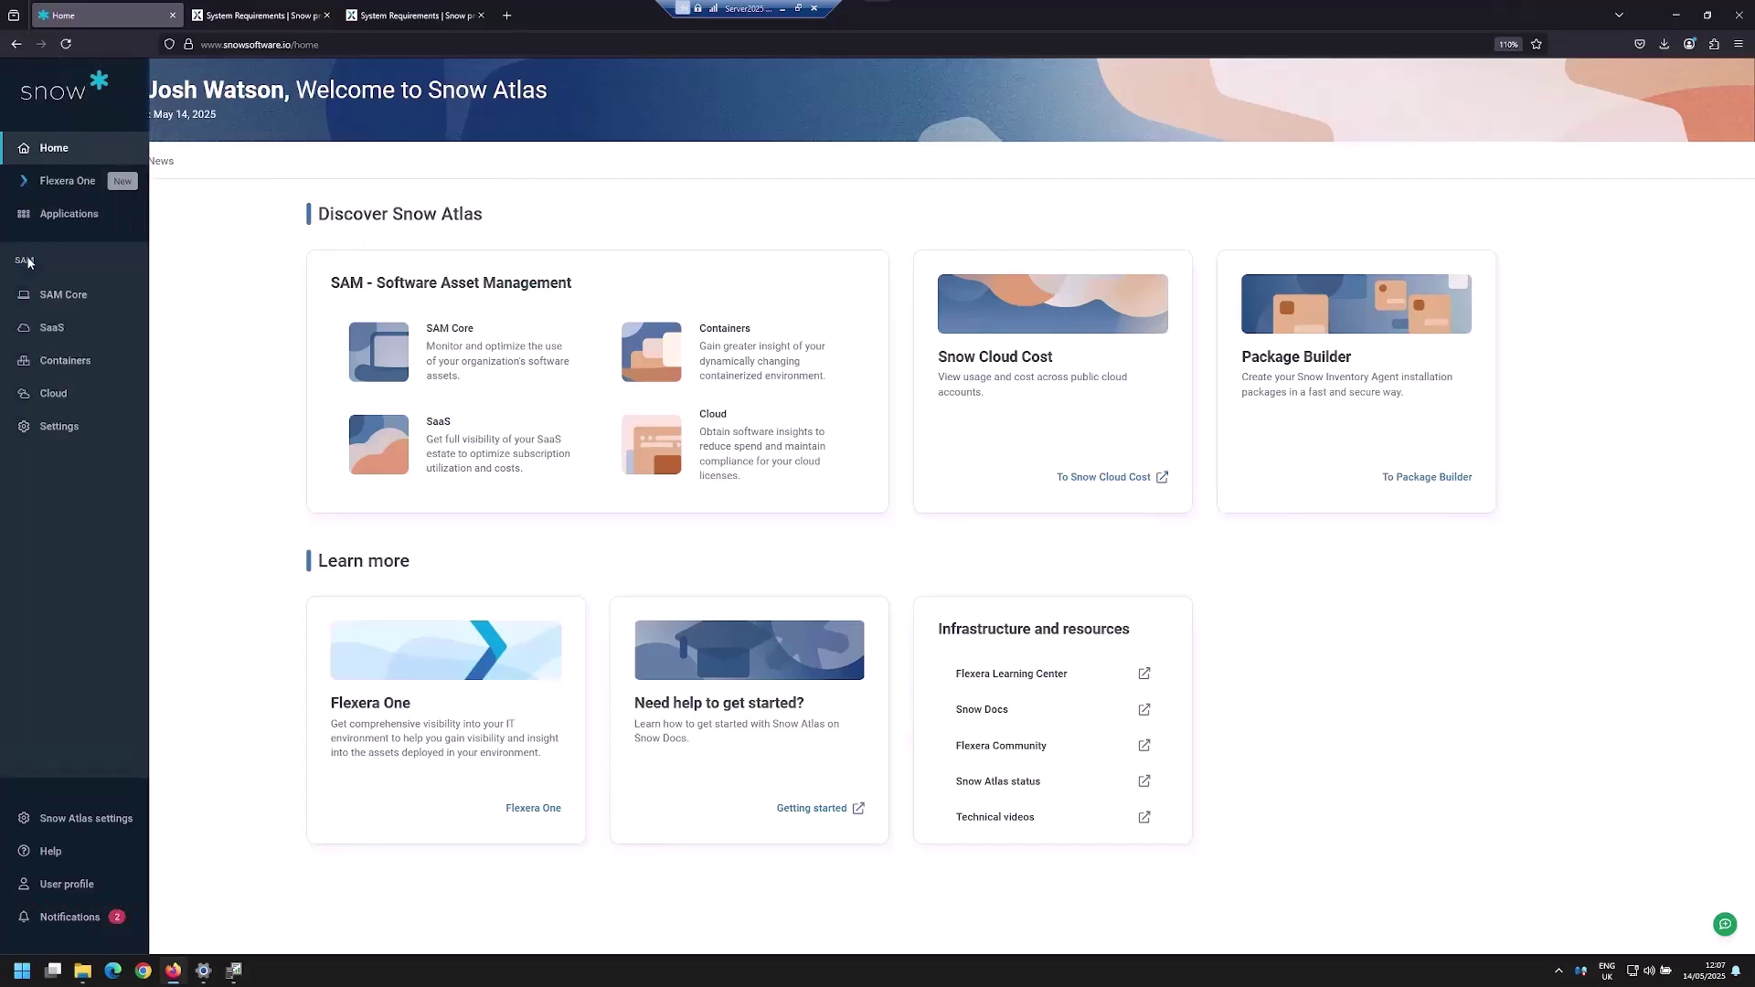
left_click(53, 426)
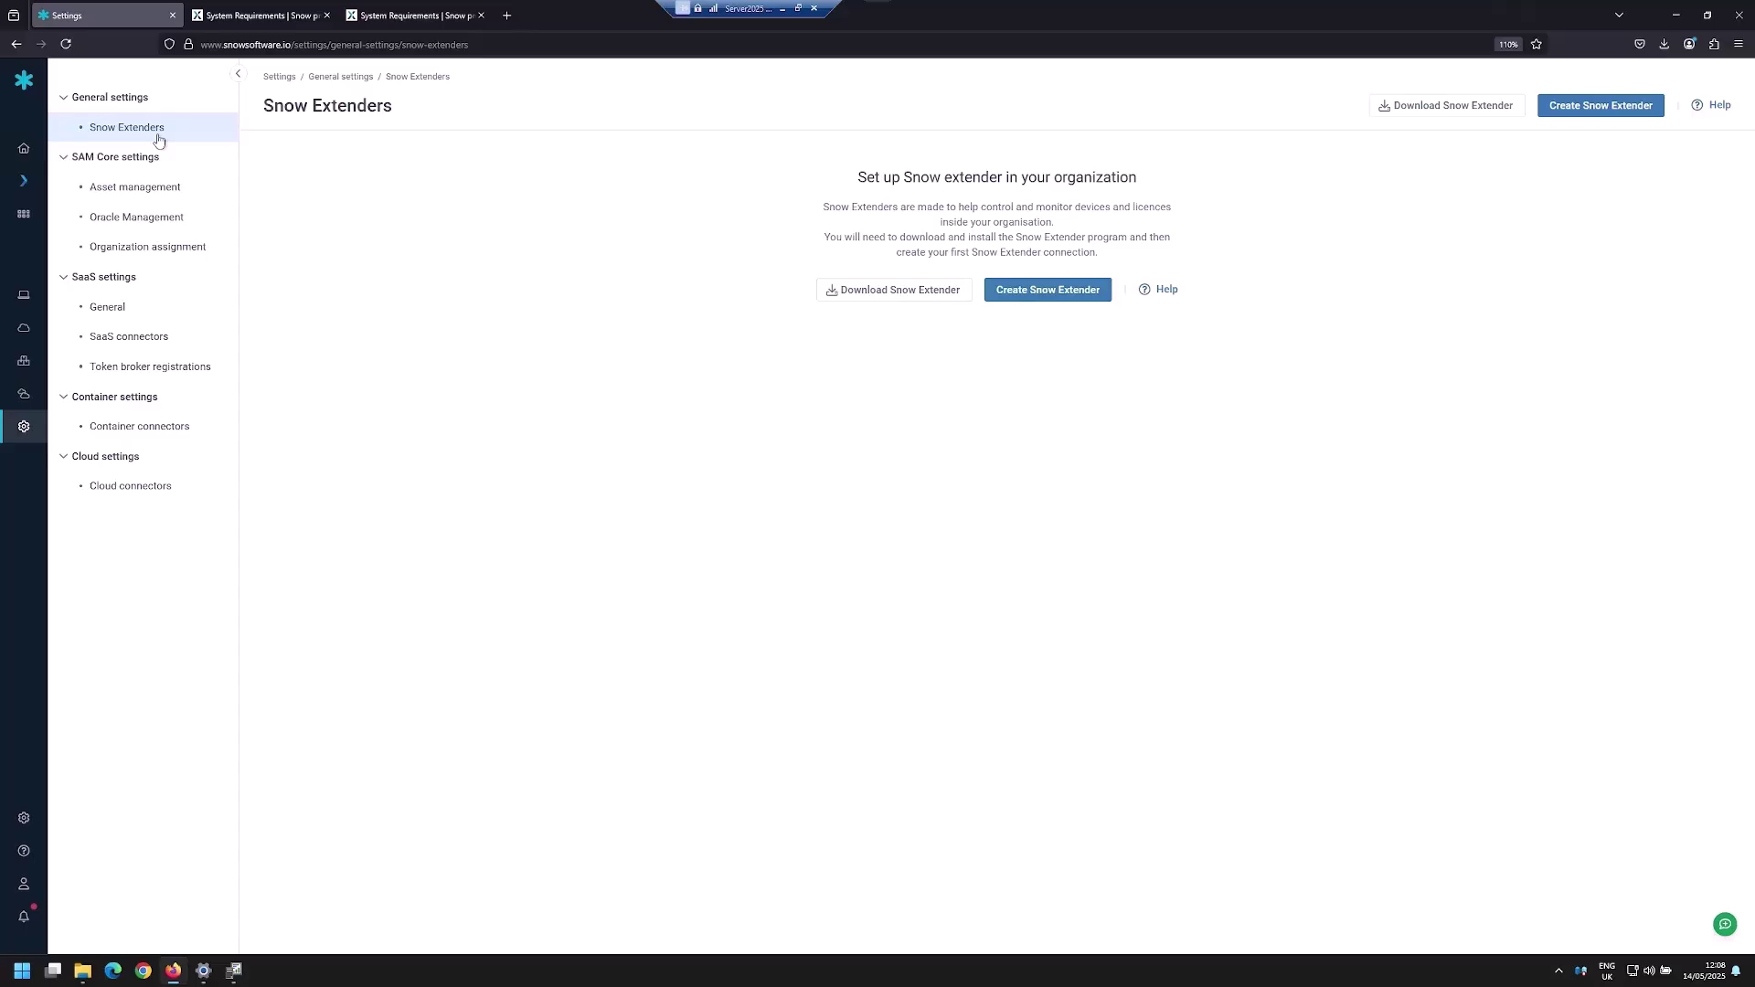
left_click(886, 294)
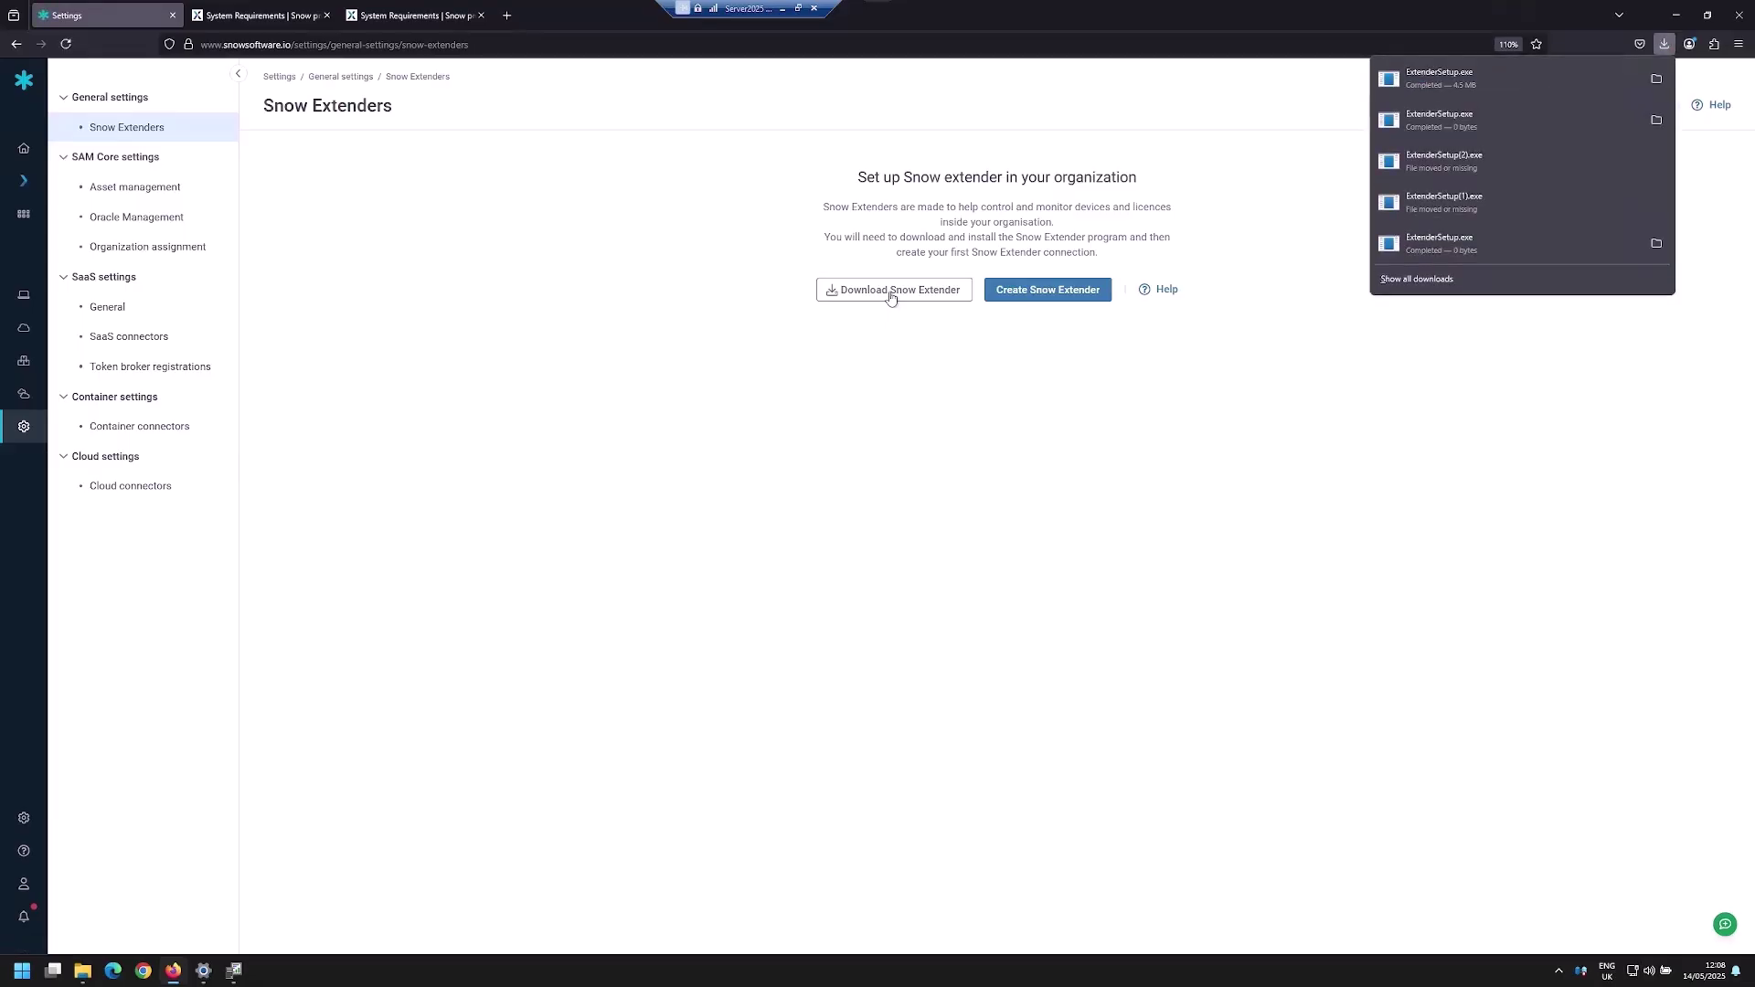
left_click(1027, 372)
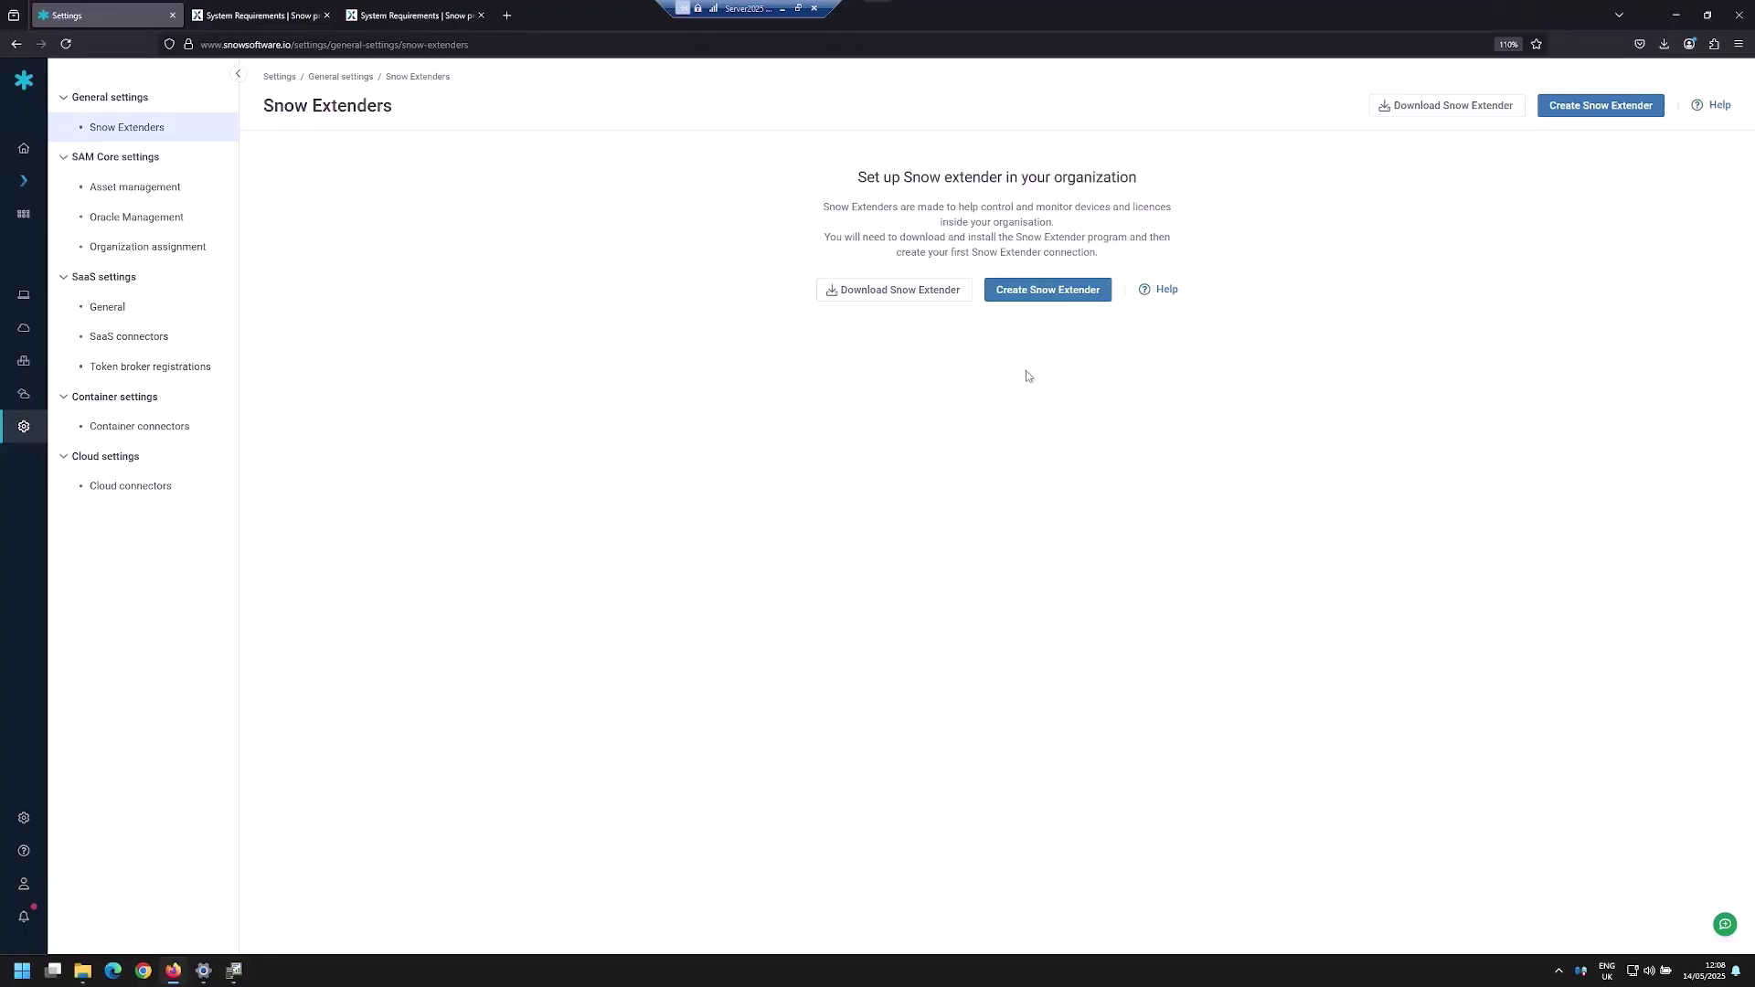
- Set up a new Snow Extender named DMZ-Snow with description "This is located in the Snow DMZ" and enrollment site Snow Globe Labs
left_click(1050, 292)
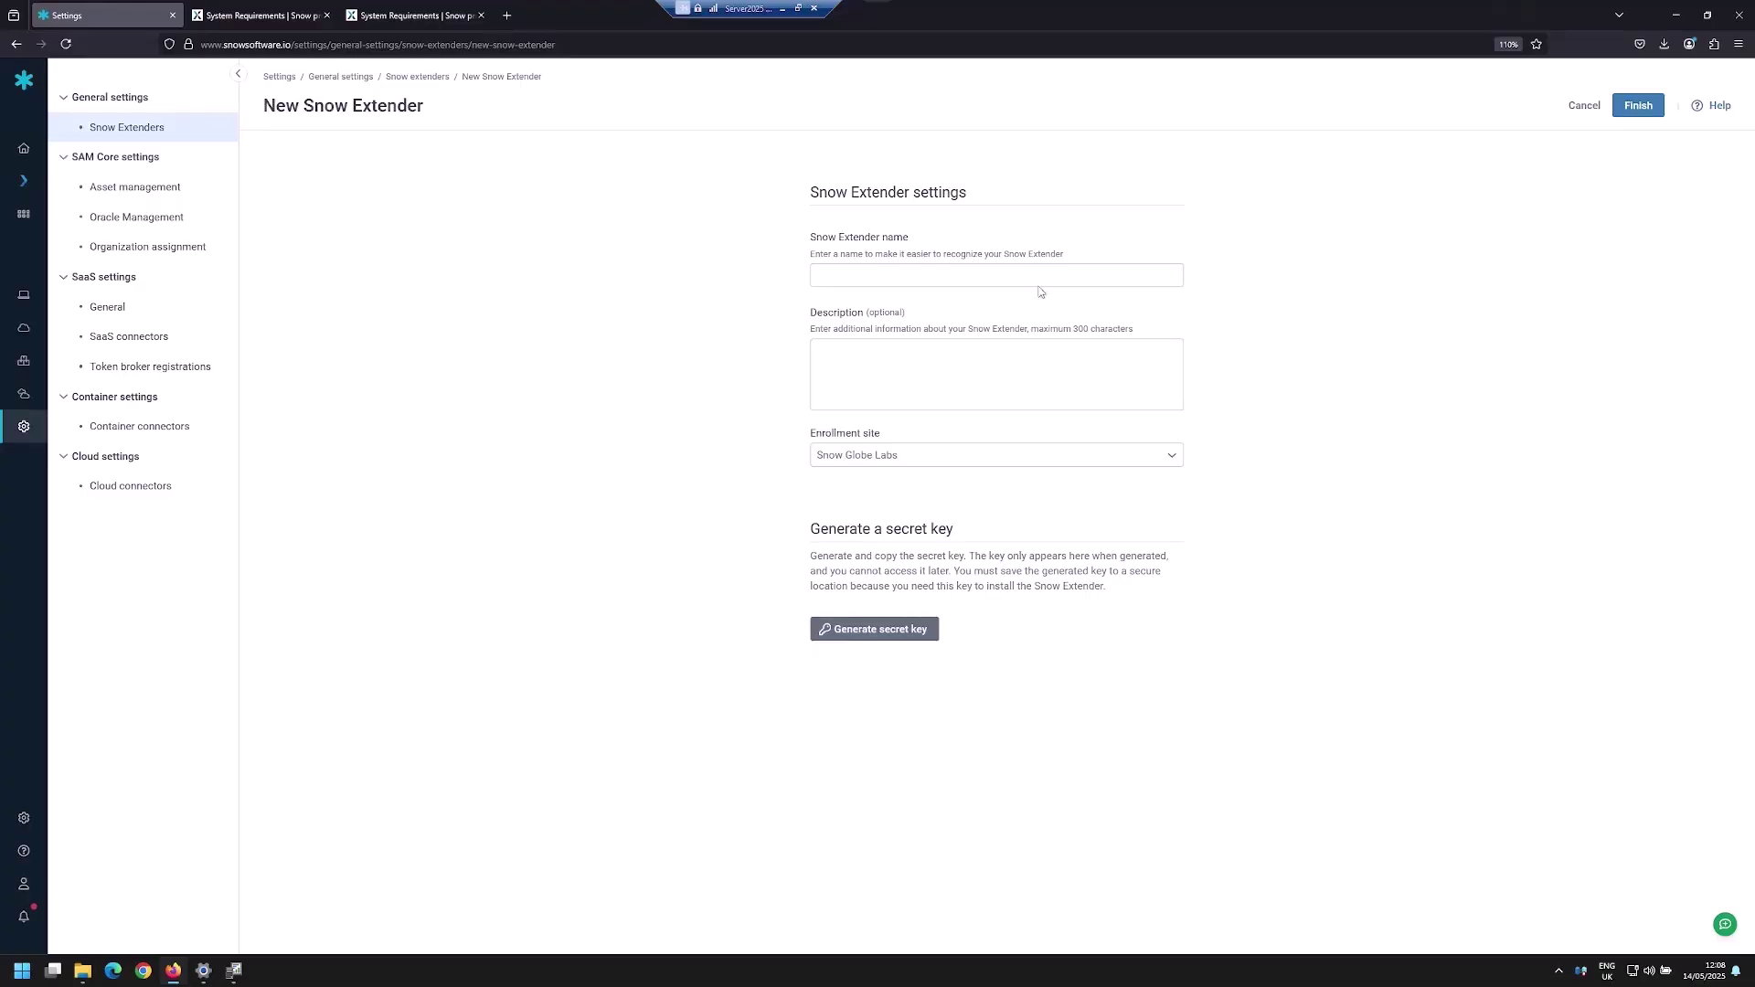
left_click(1039, 279)
type("DMZ")
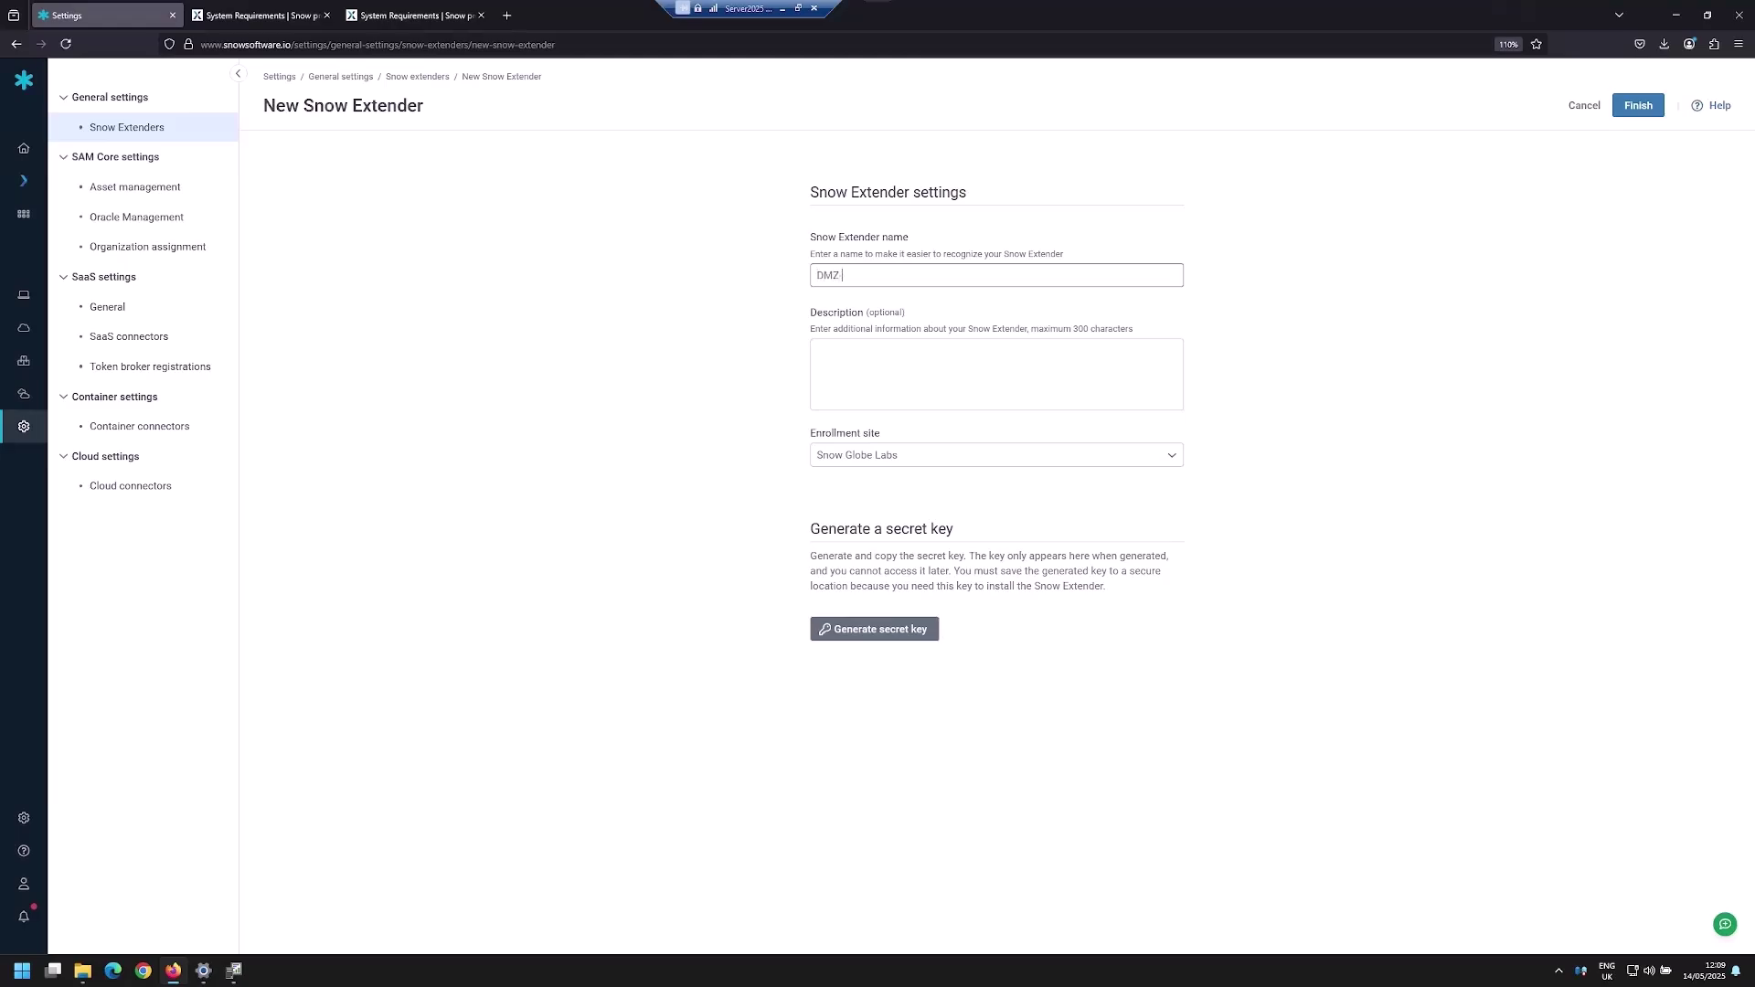
type("Snow")
left_click(988, 356)
type("T")
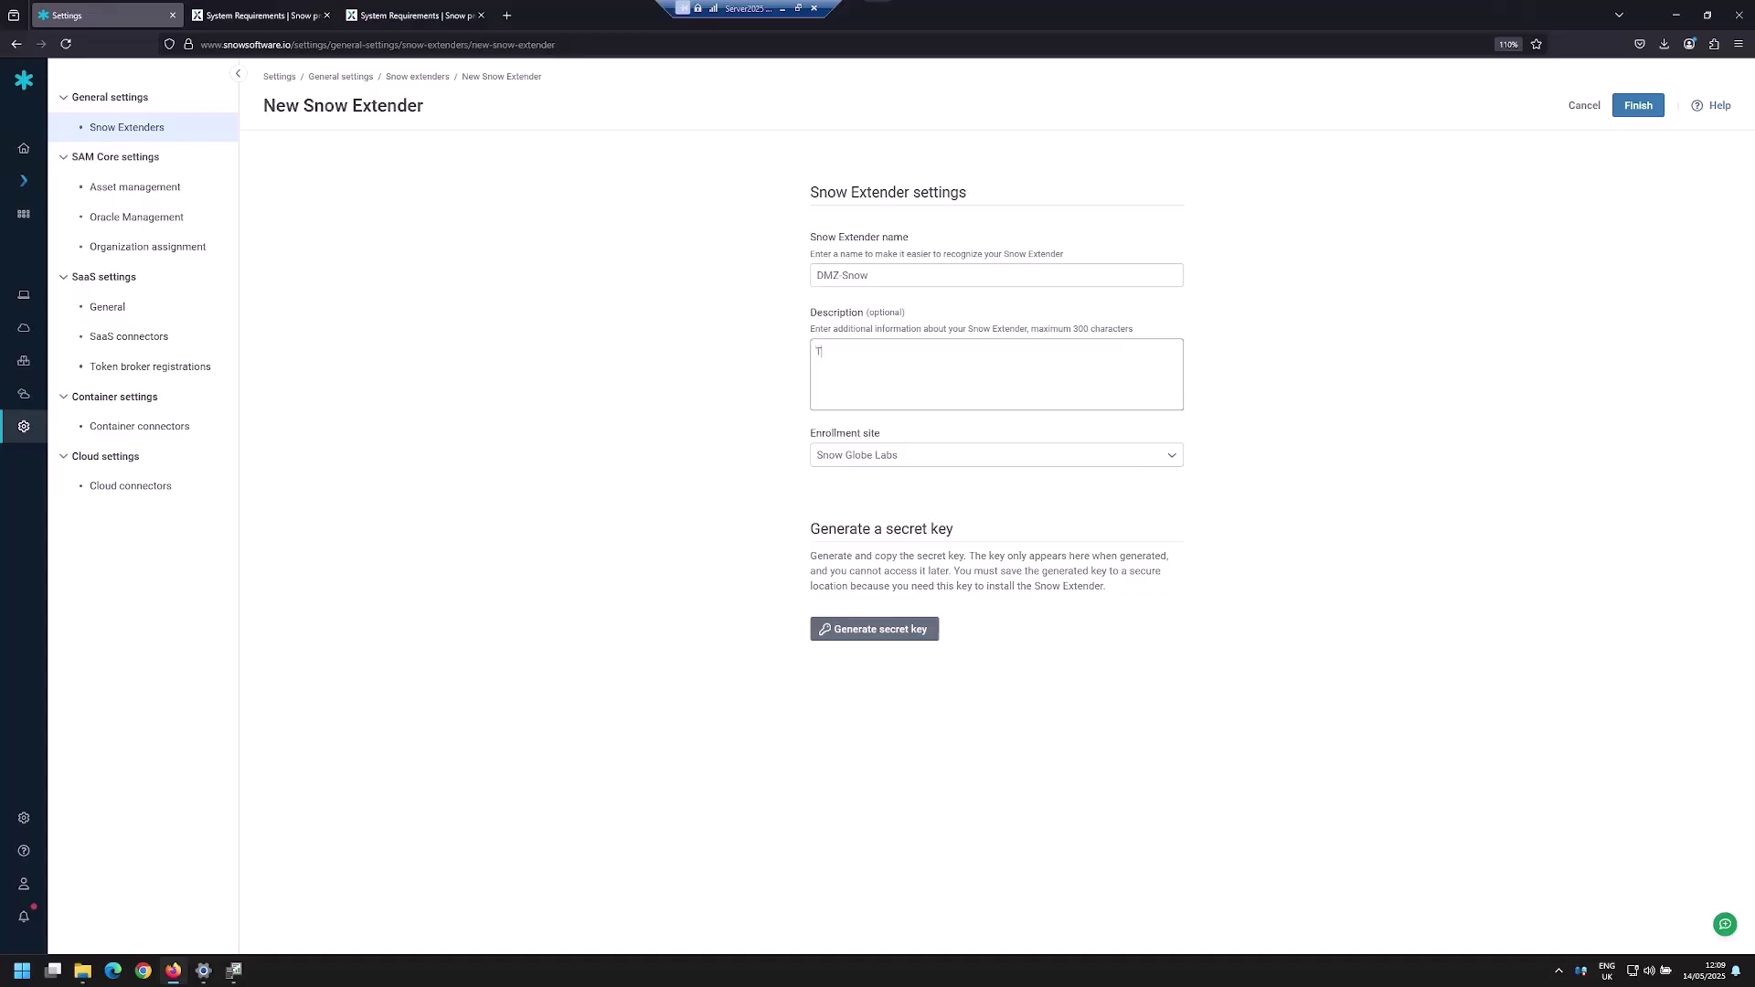
type("his is located in the Snow DMZ")
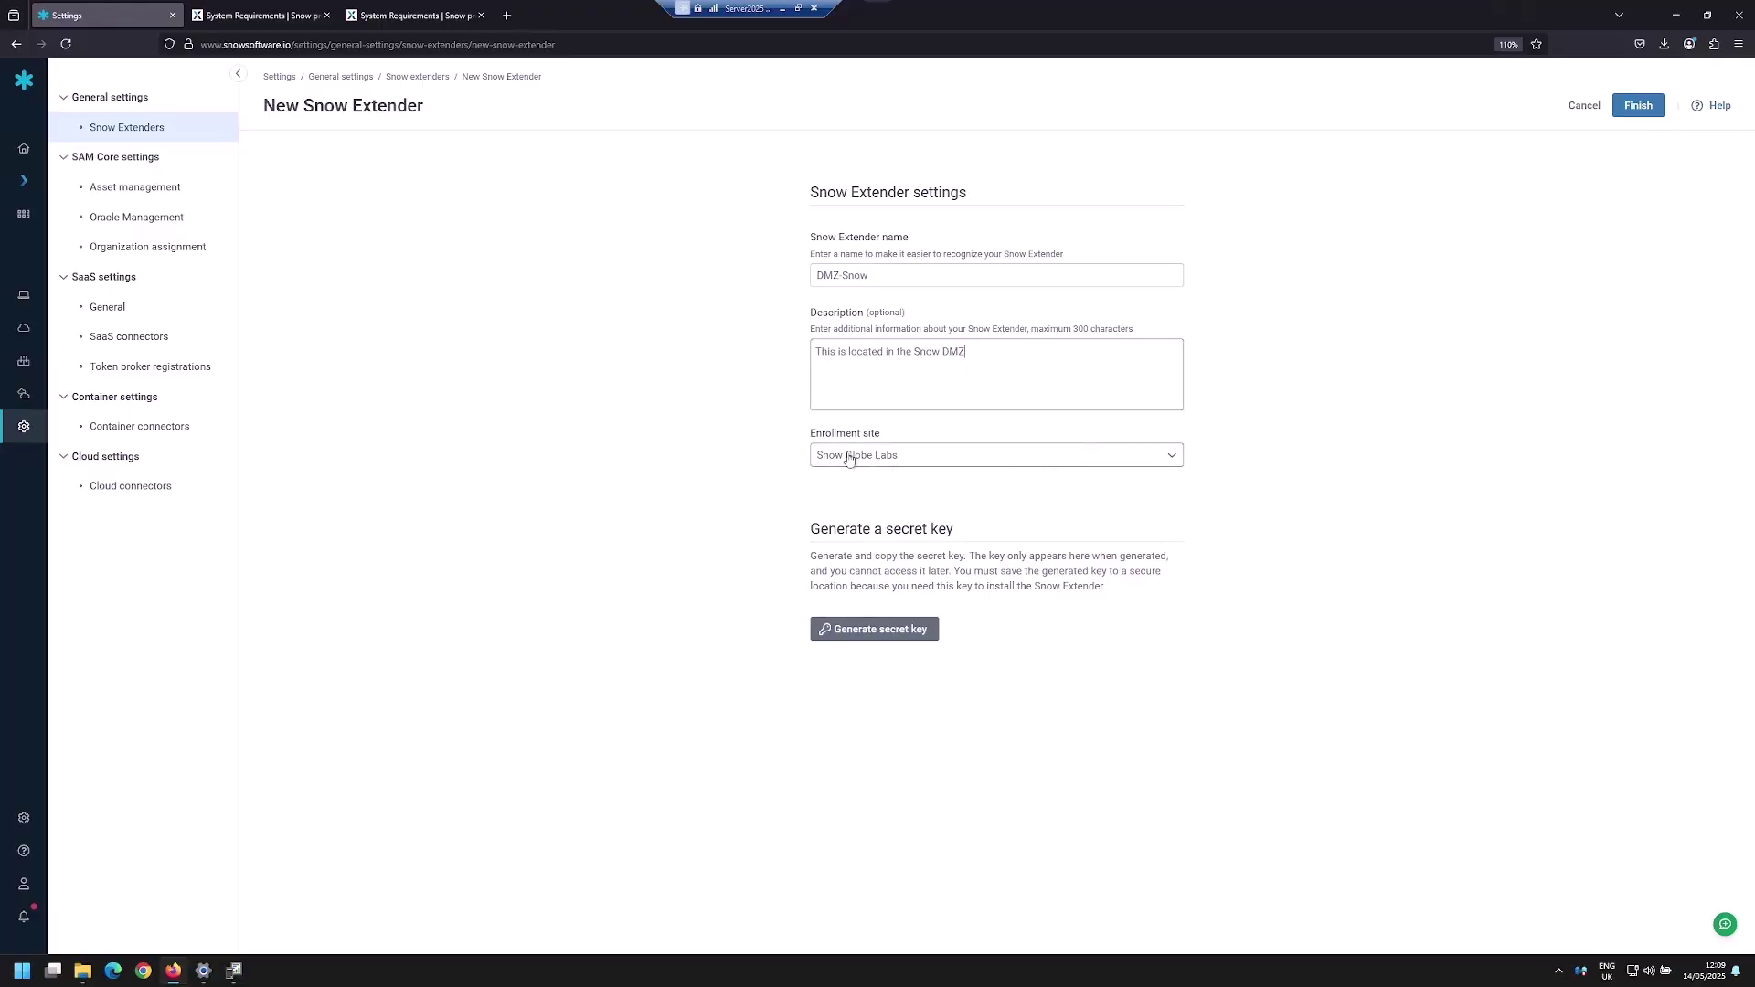
left_click(1170, 460)
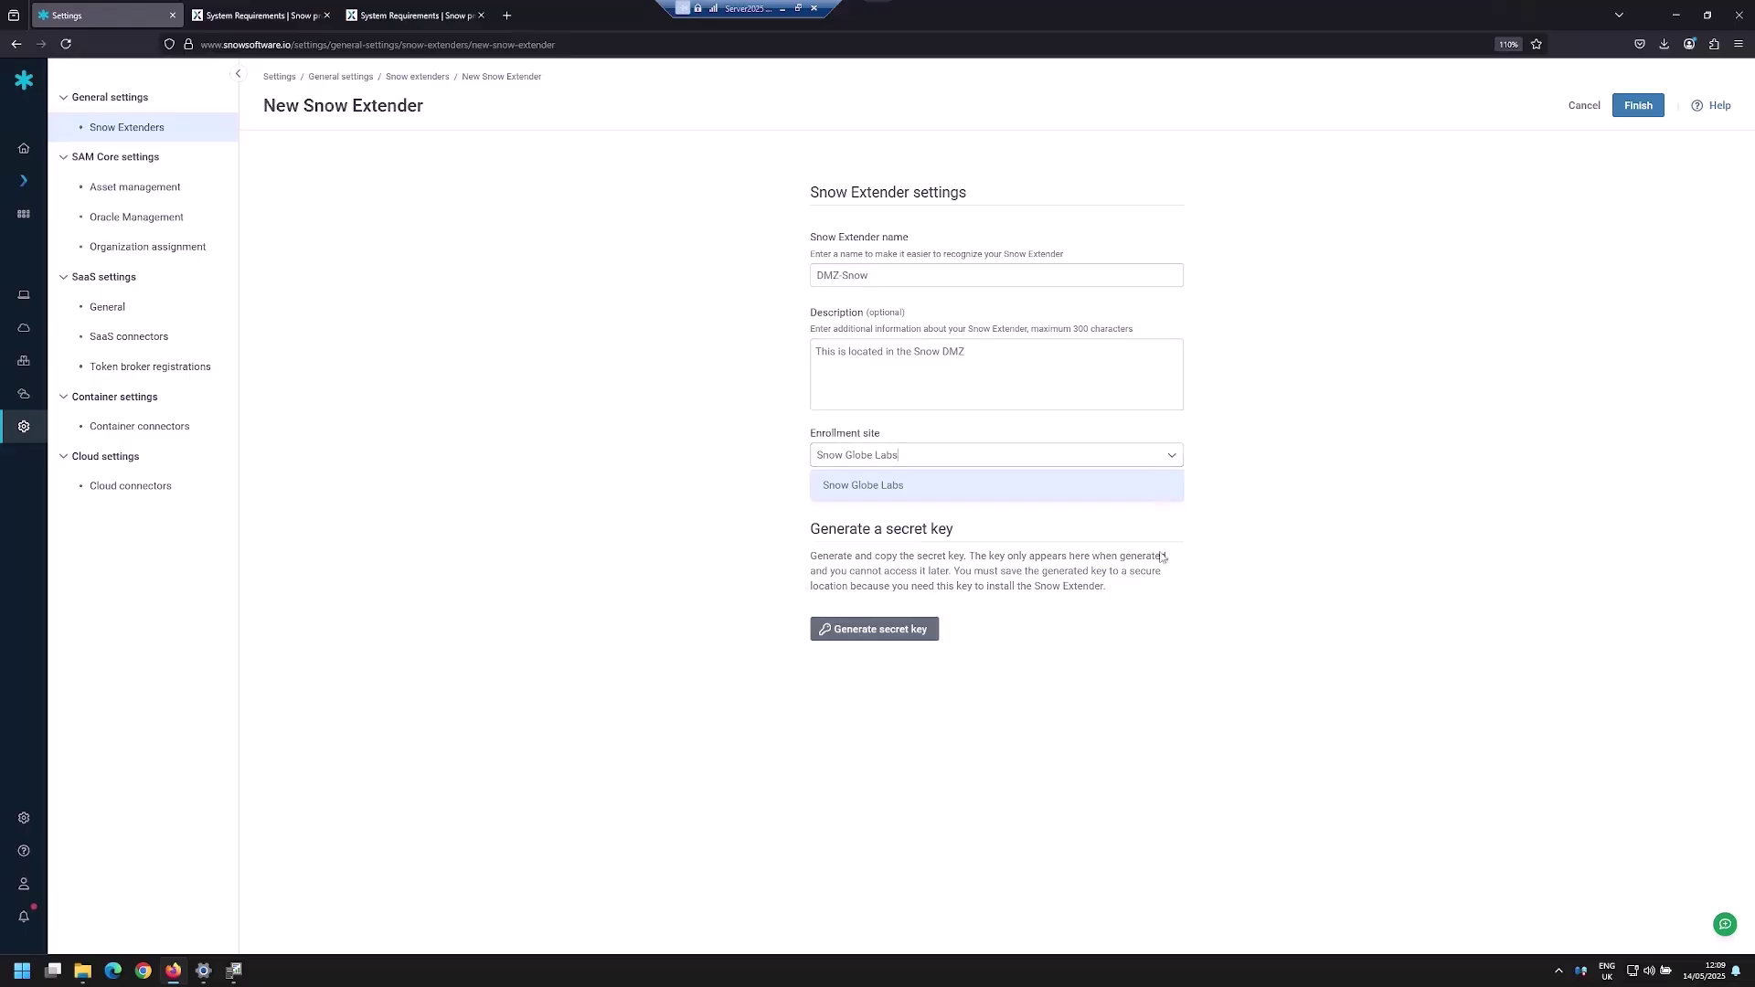
left_click(879, 493)
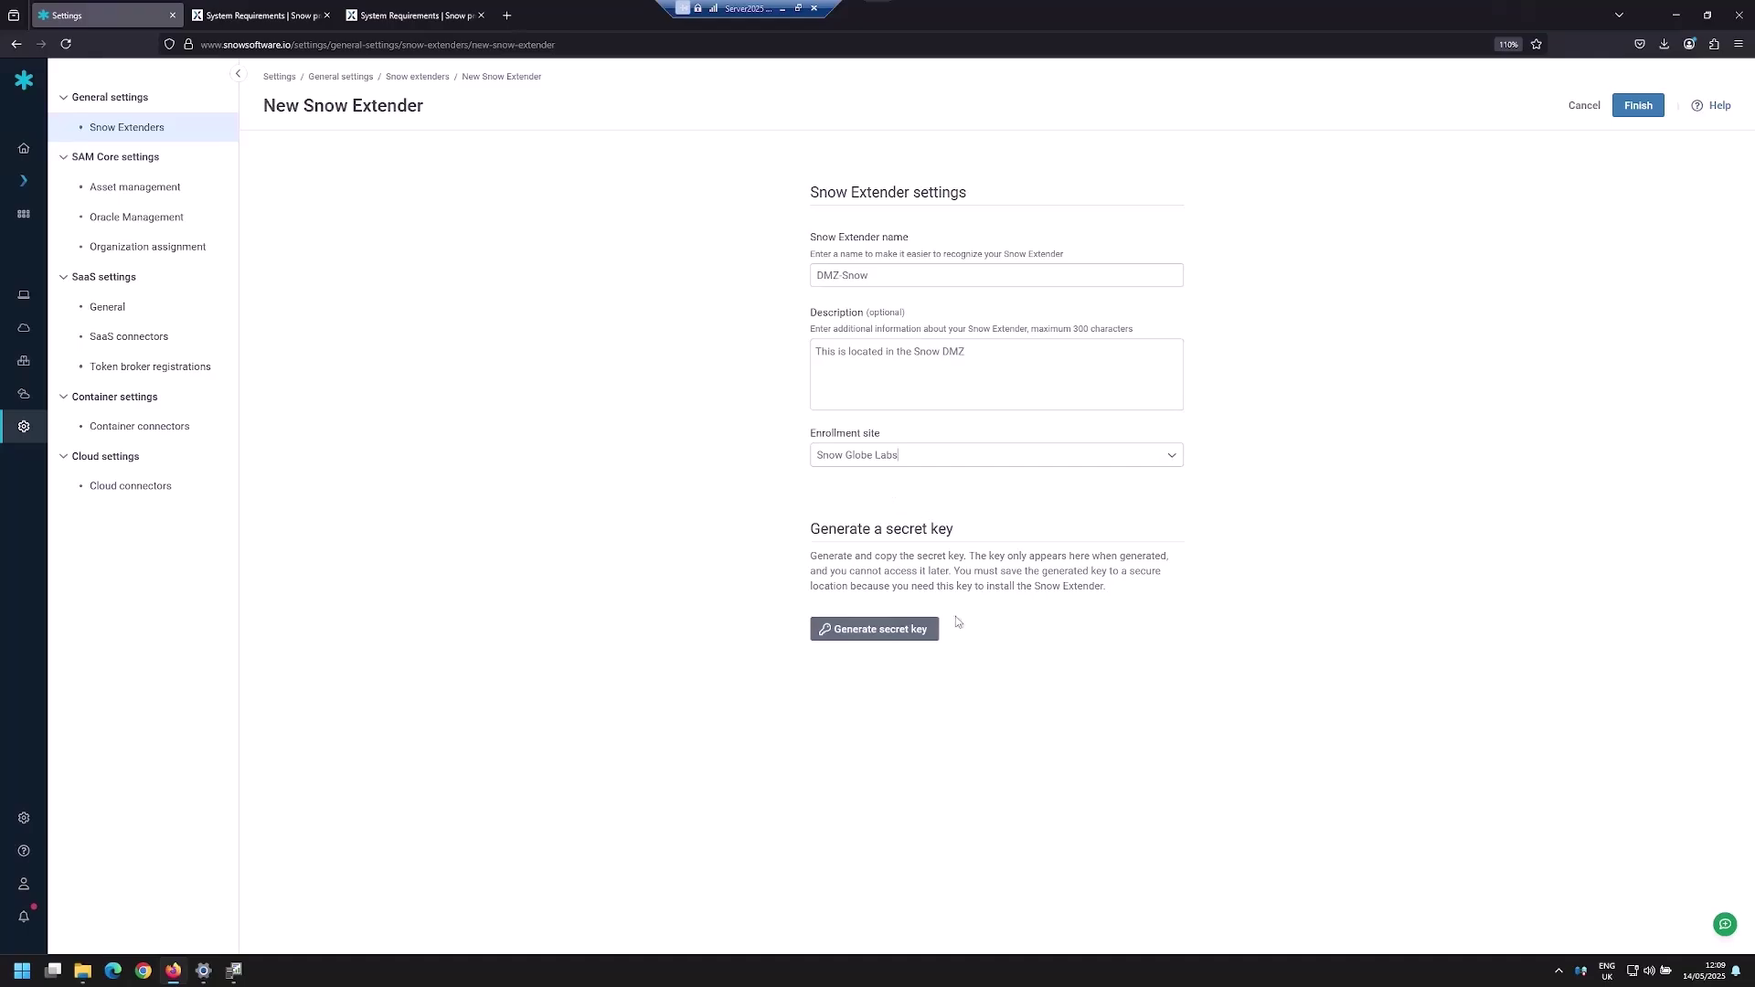
- Generate and copy the secret key for the new Snow Extender, and finish creating it
left_click(905, 633)
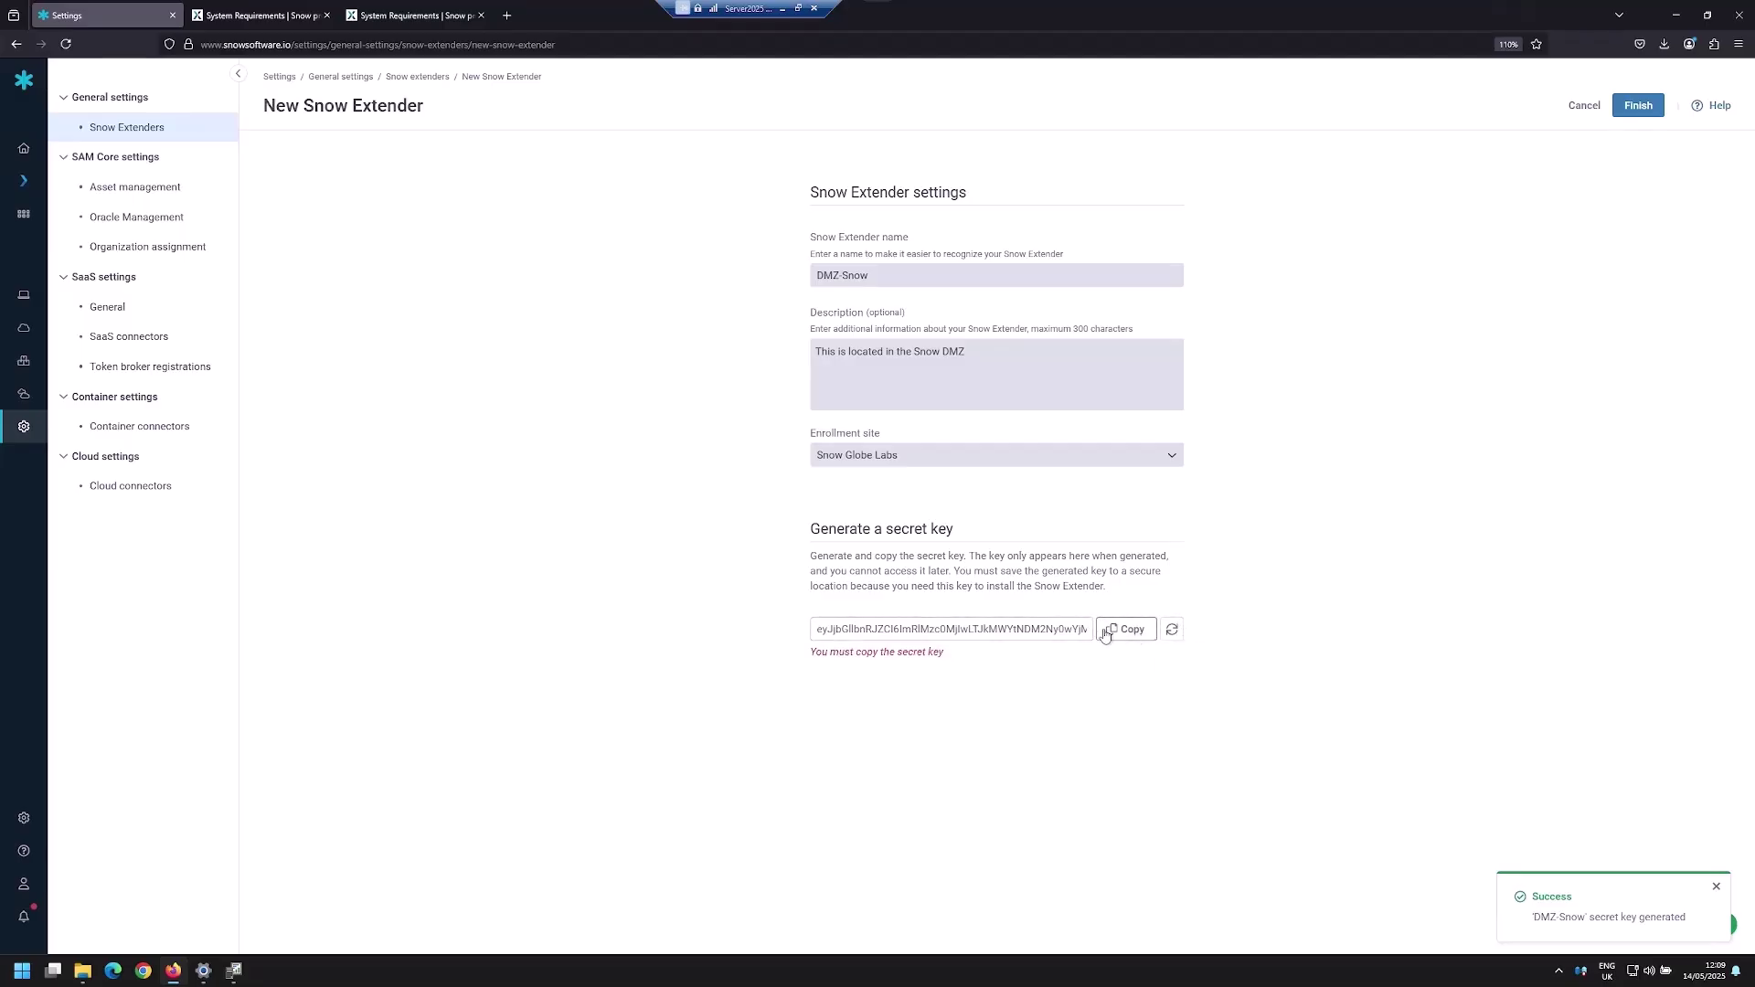
left_click(1139, 633)
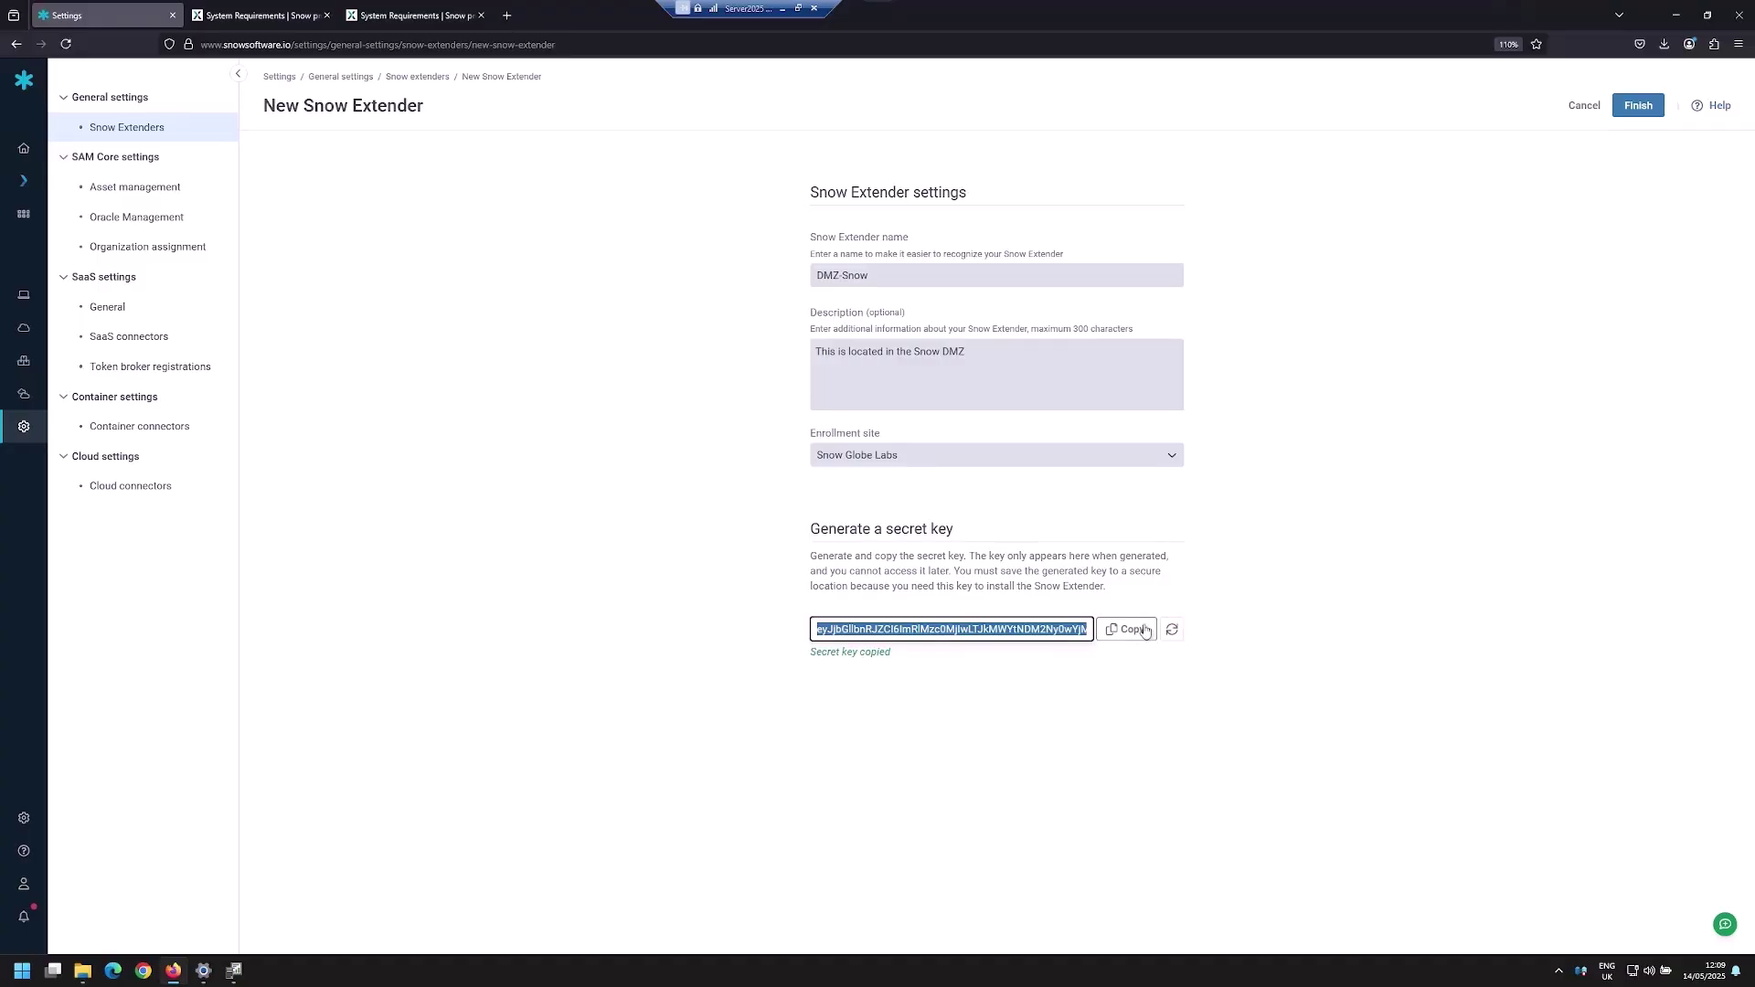
left_click(1633, 106)
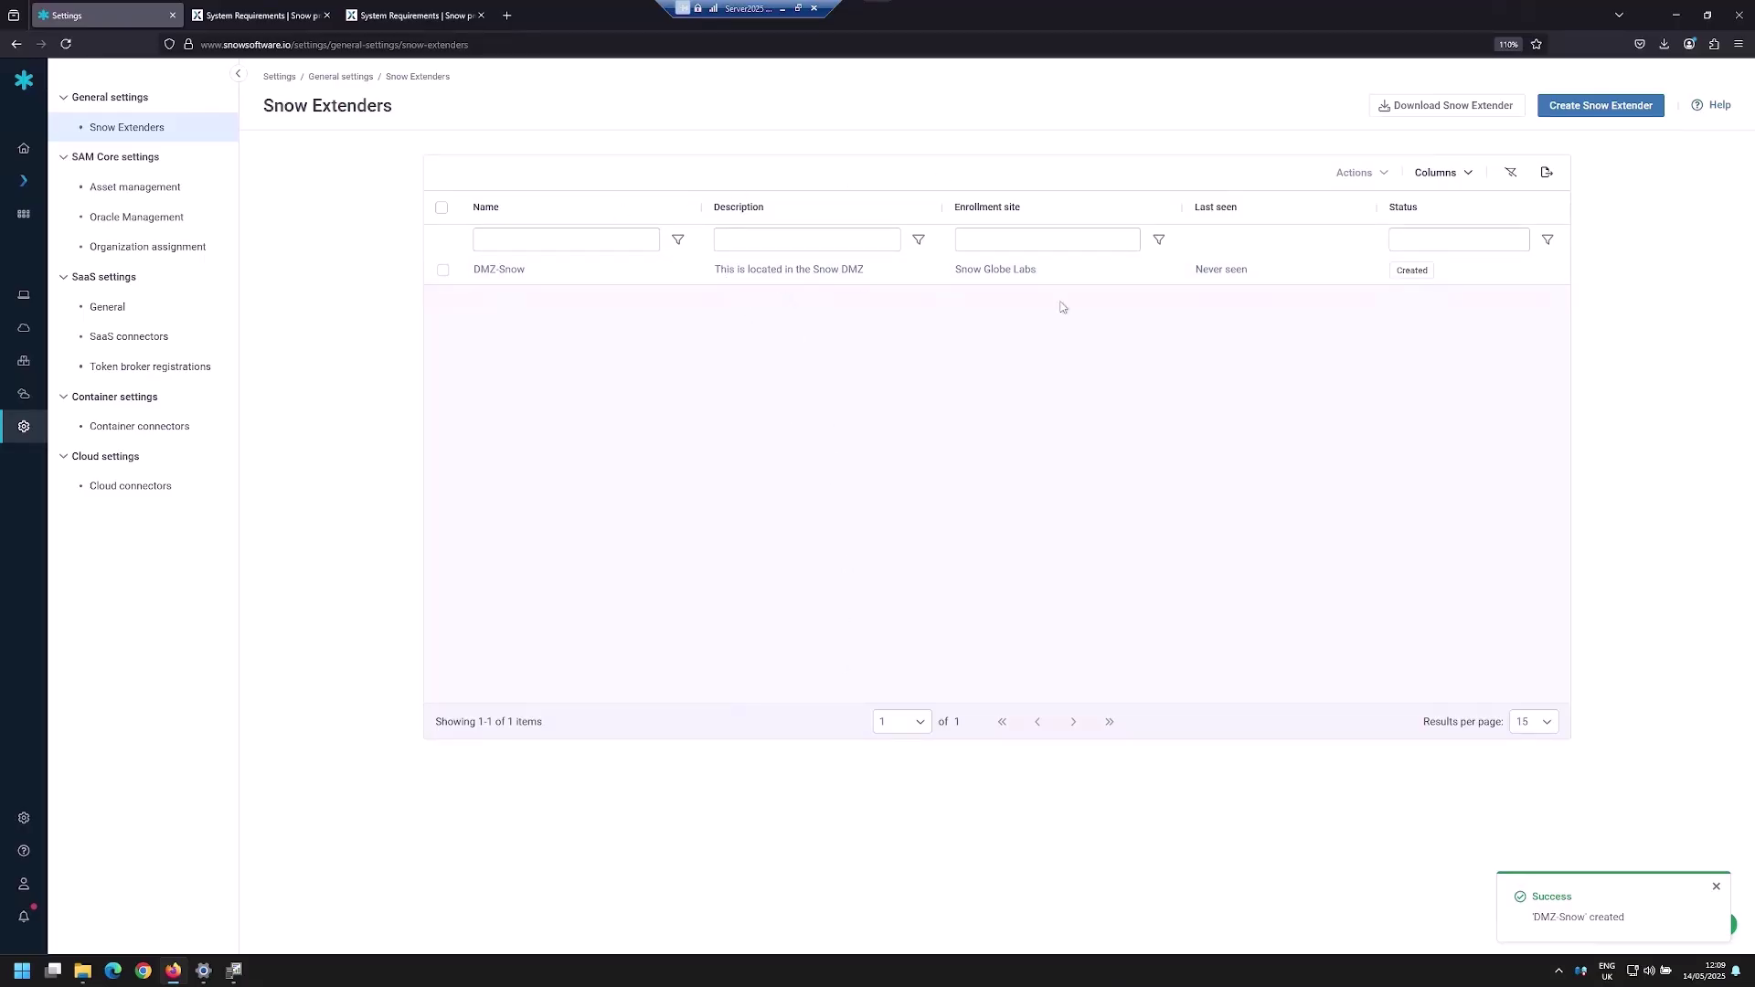
- Generate a replacement secret key for the DMZ-Snow extender and copy it
left_click(445, 272)
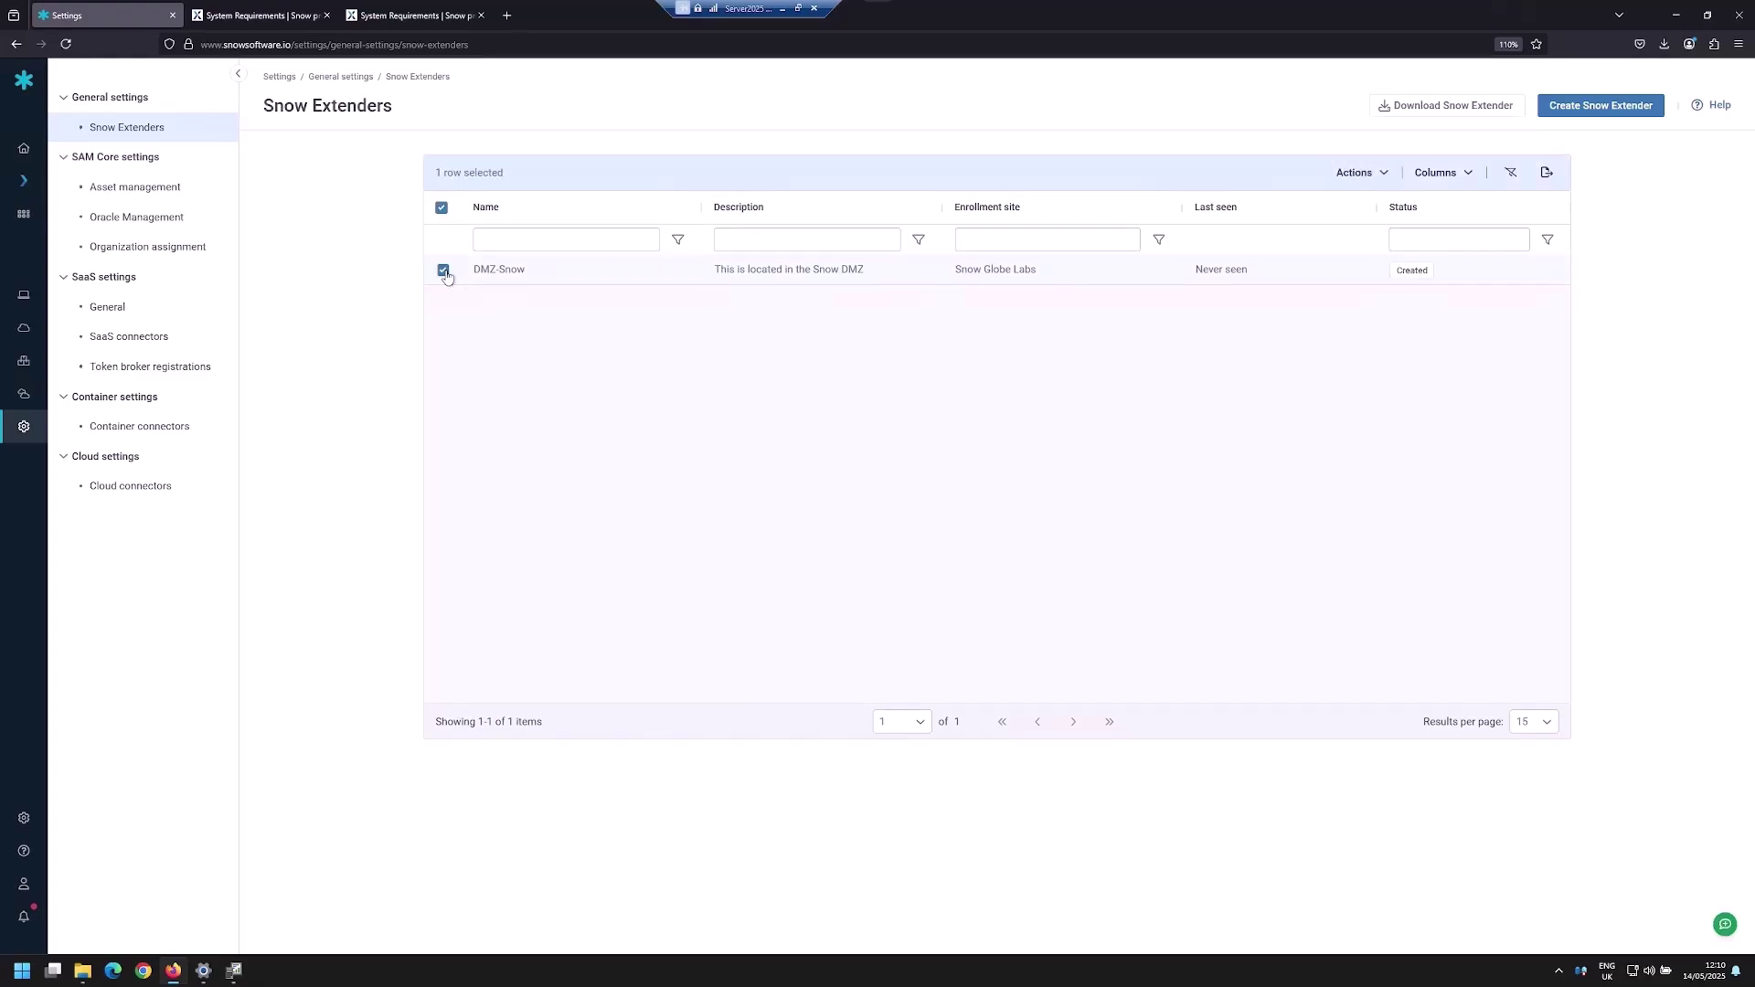
left_click(1351, 172)
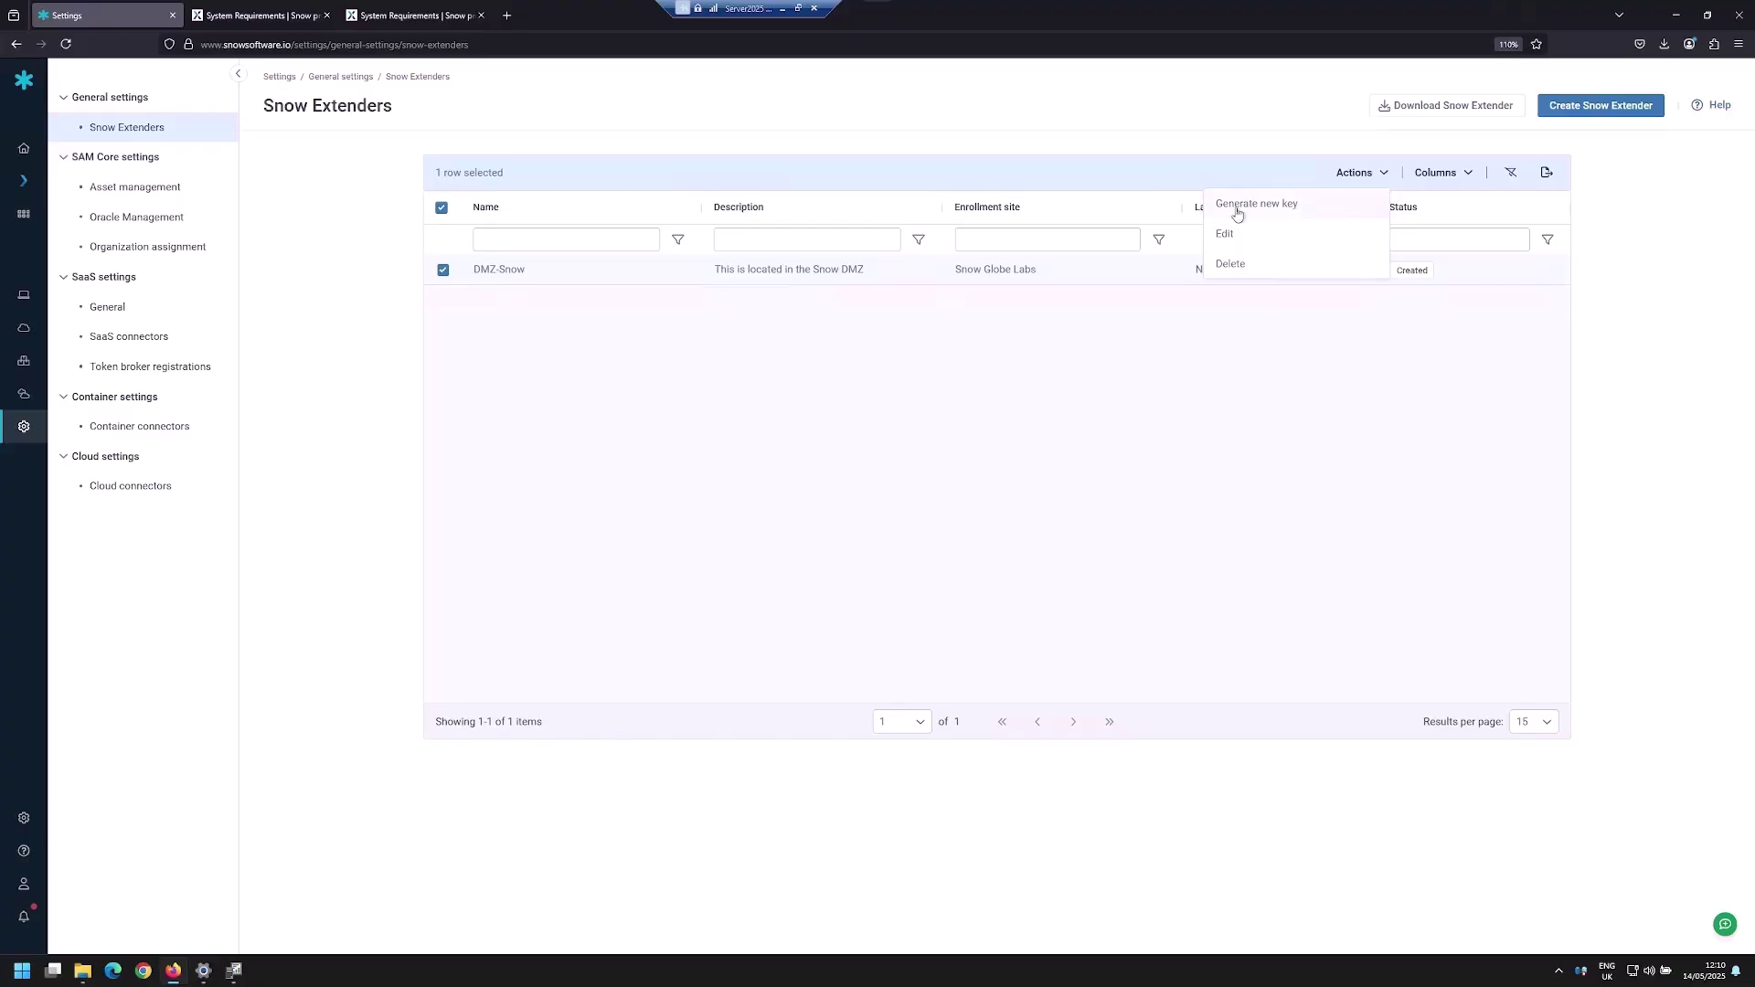
left_click(1305, 213)
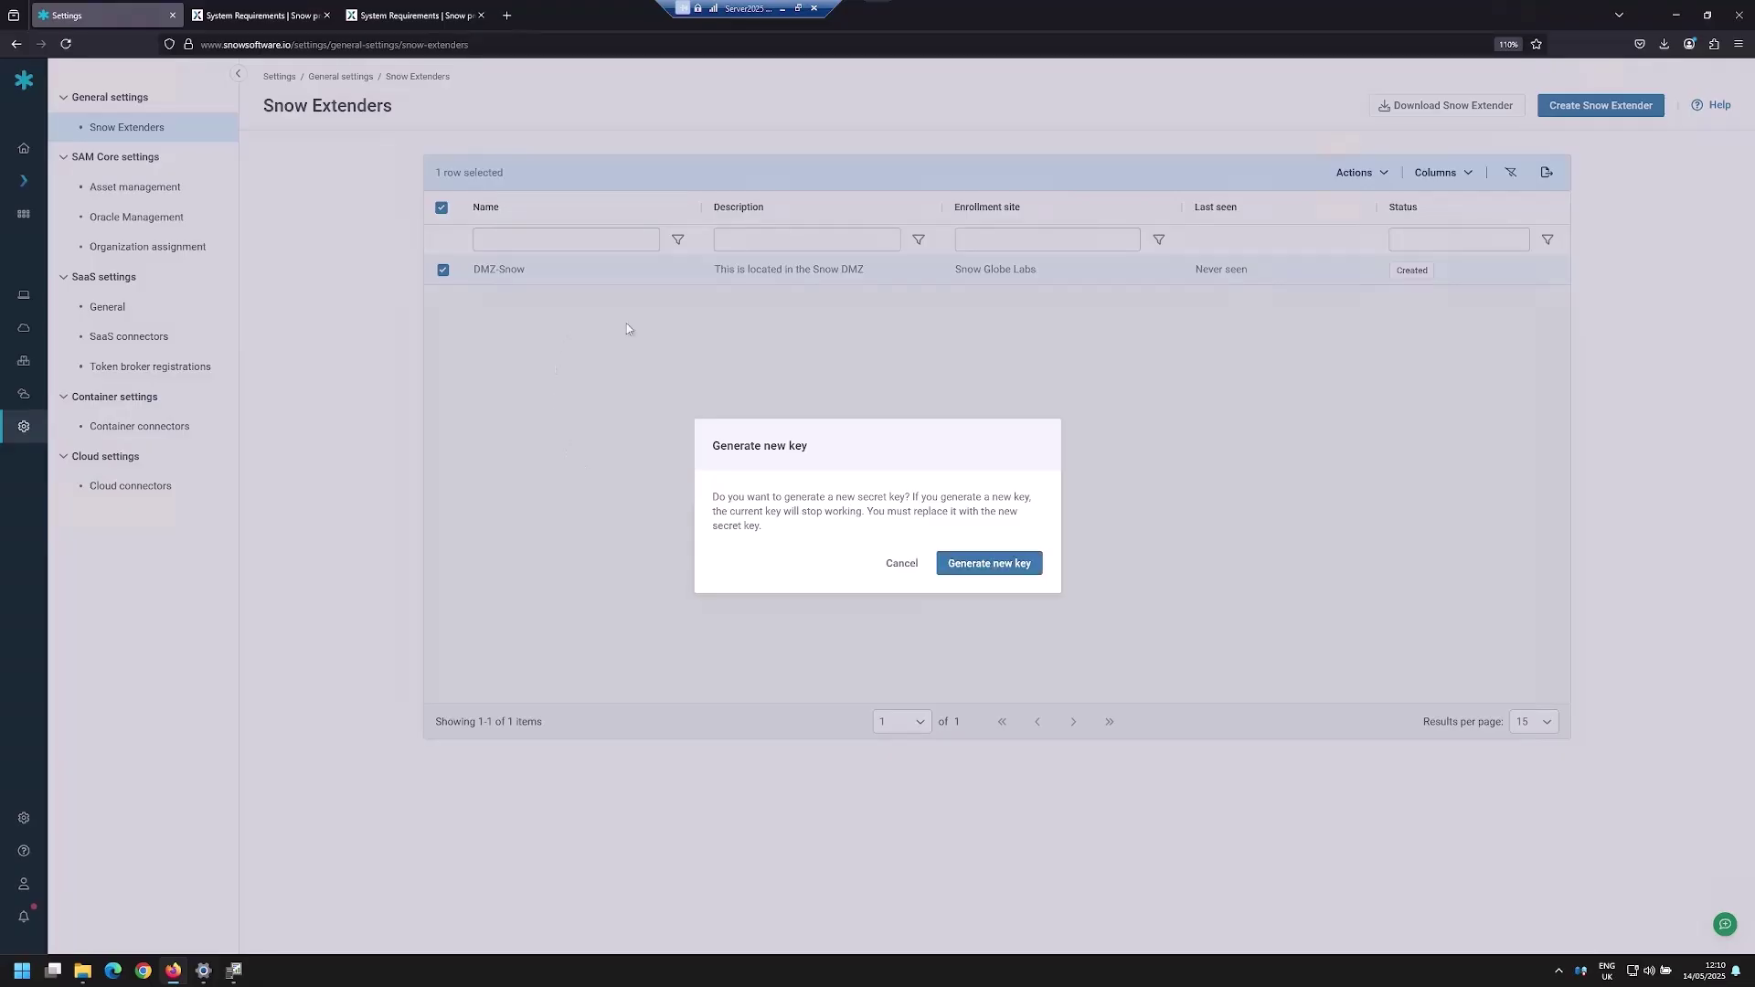
left_click(1021, 567)
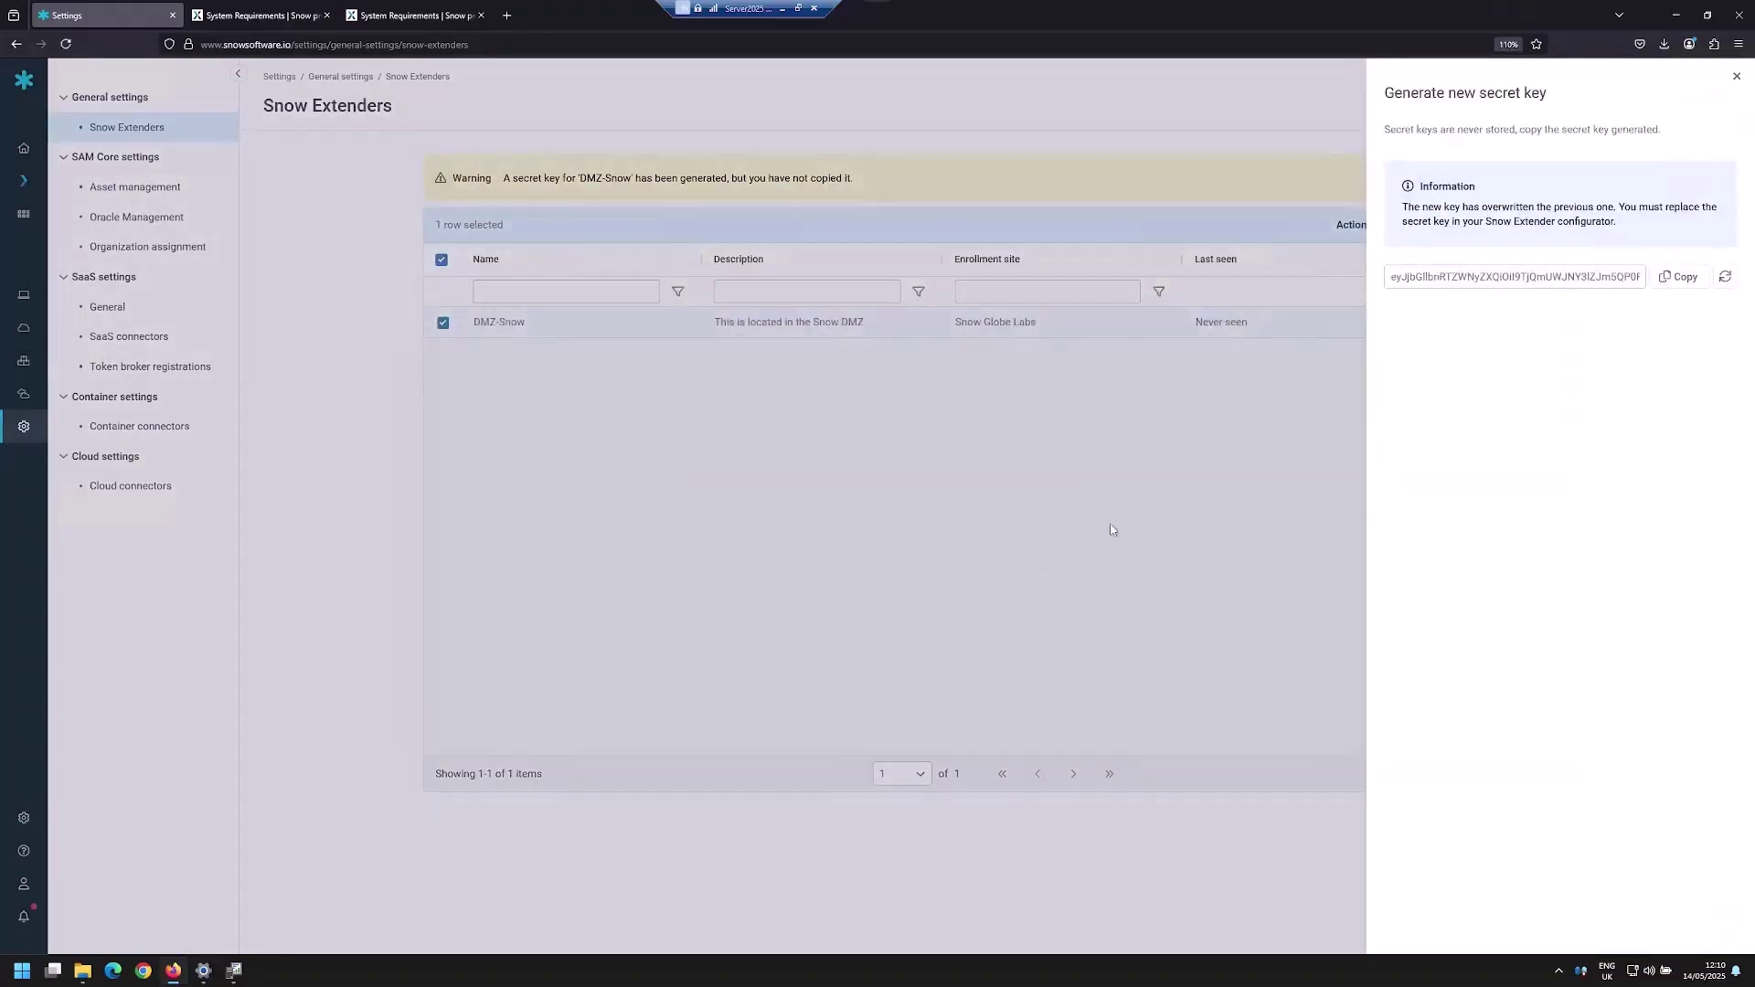
left_click(1670, 277)
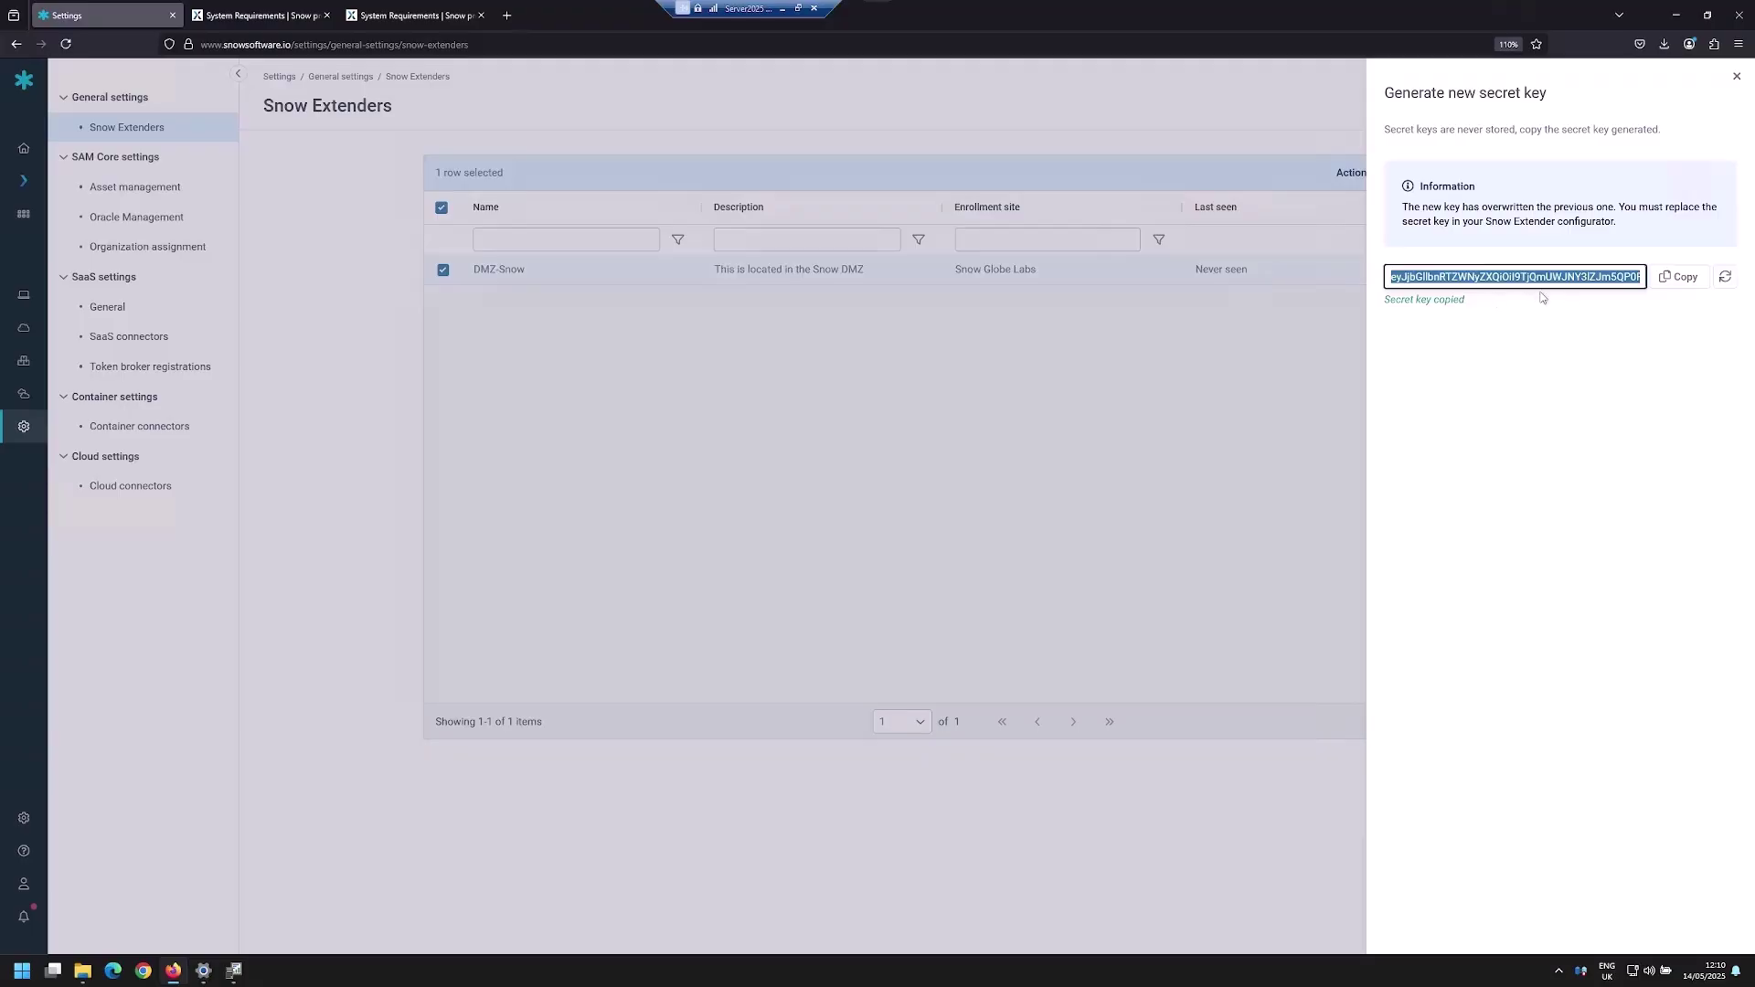
left_click(1177, 361)
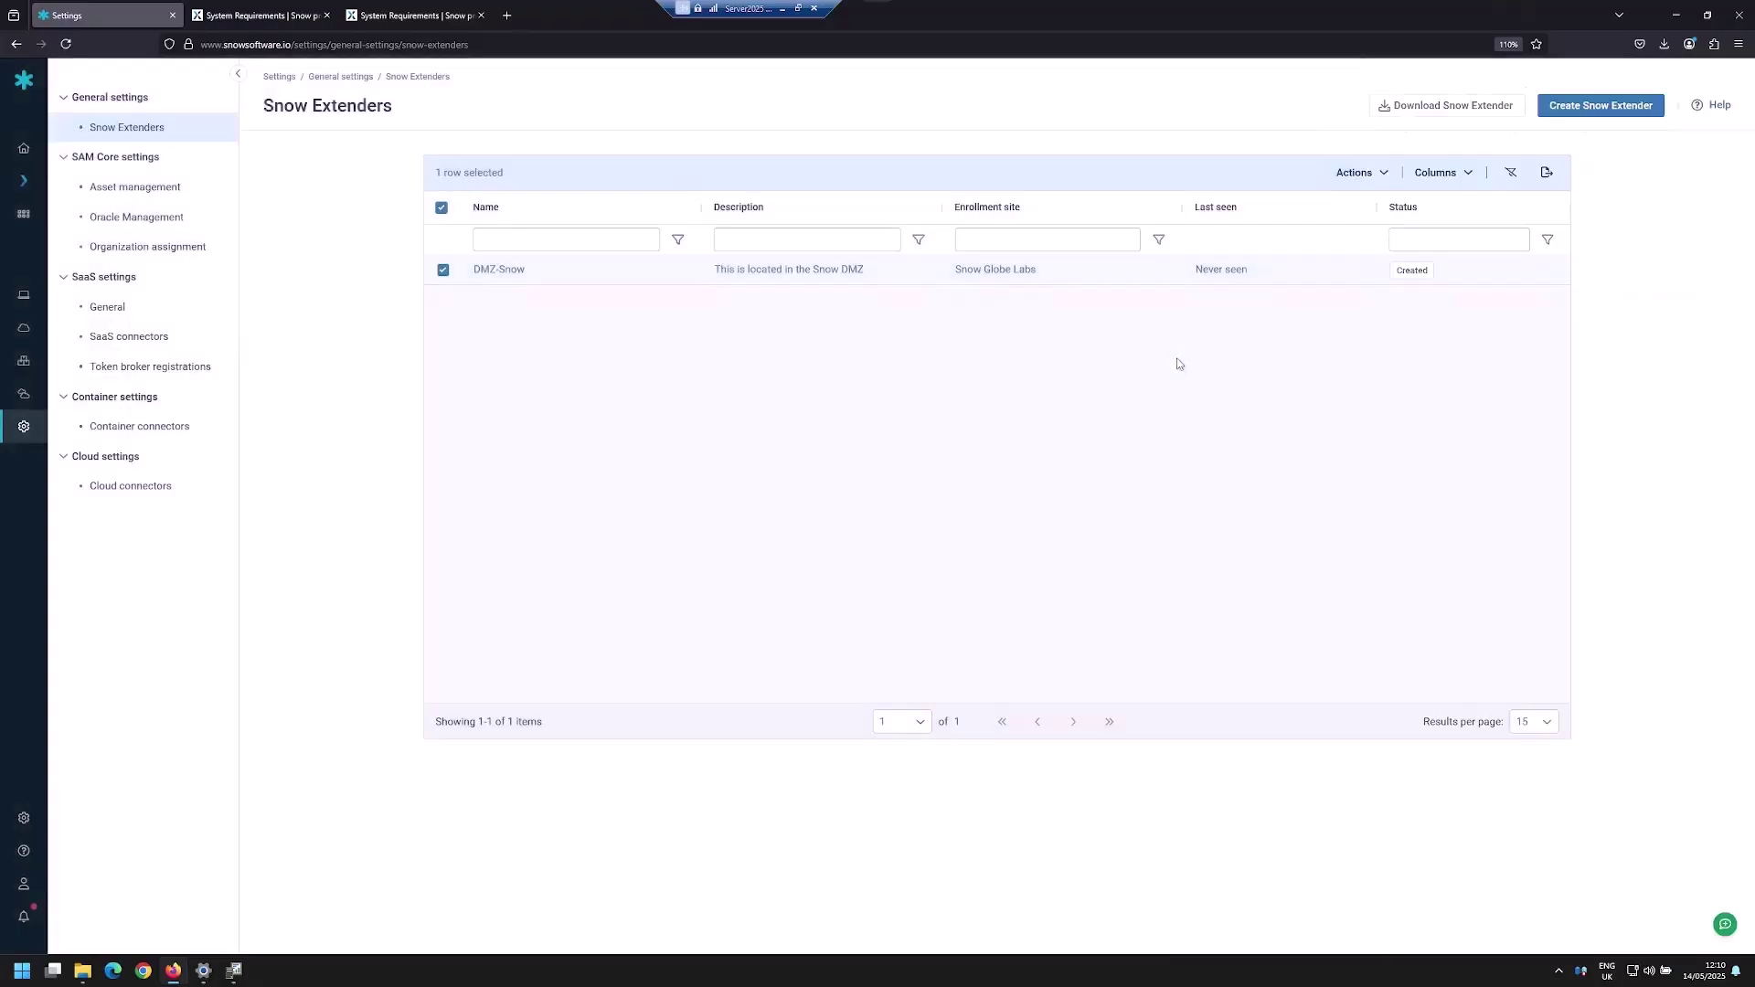
- Run ExtenderSetup from the Downloads folder in File Explorer and install Snow Extender in C:\Program Files\Snow Software\Extender
left_click(1675, 15)
left_click(82, 971)
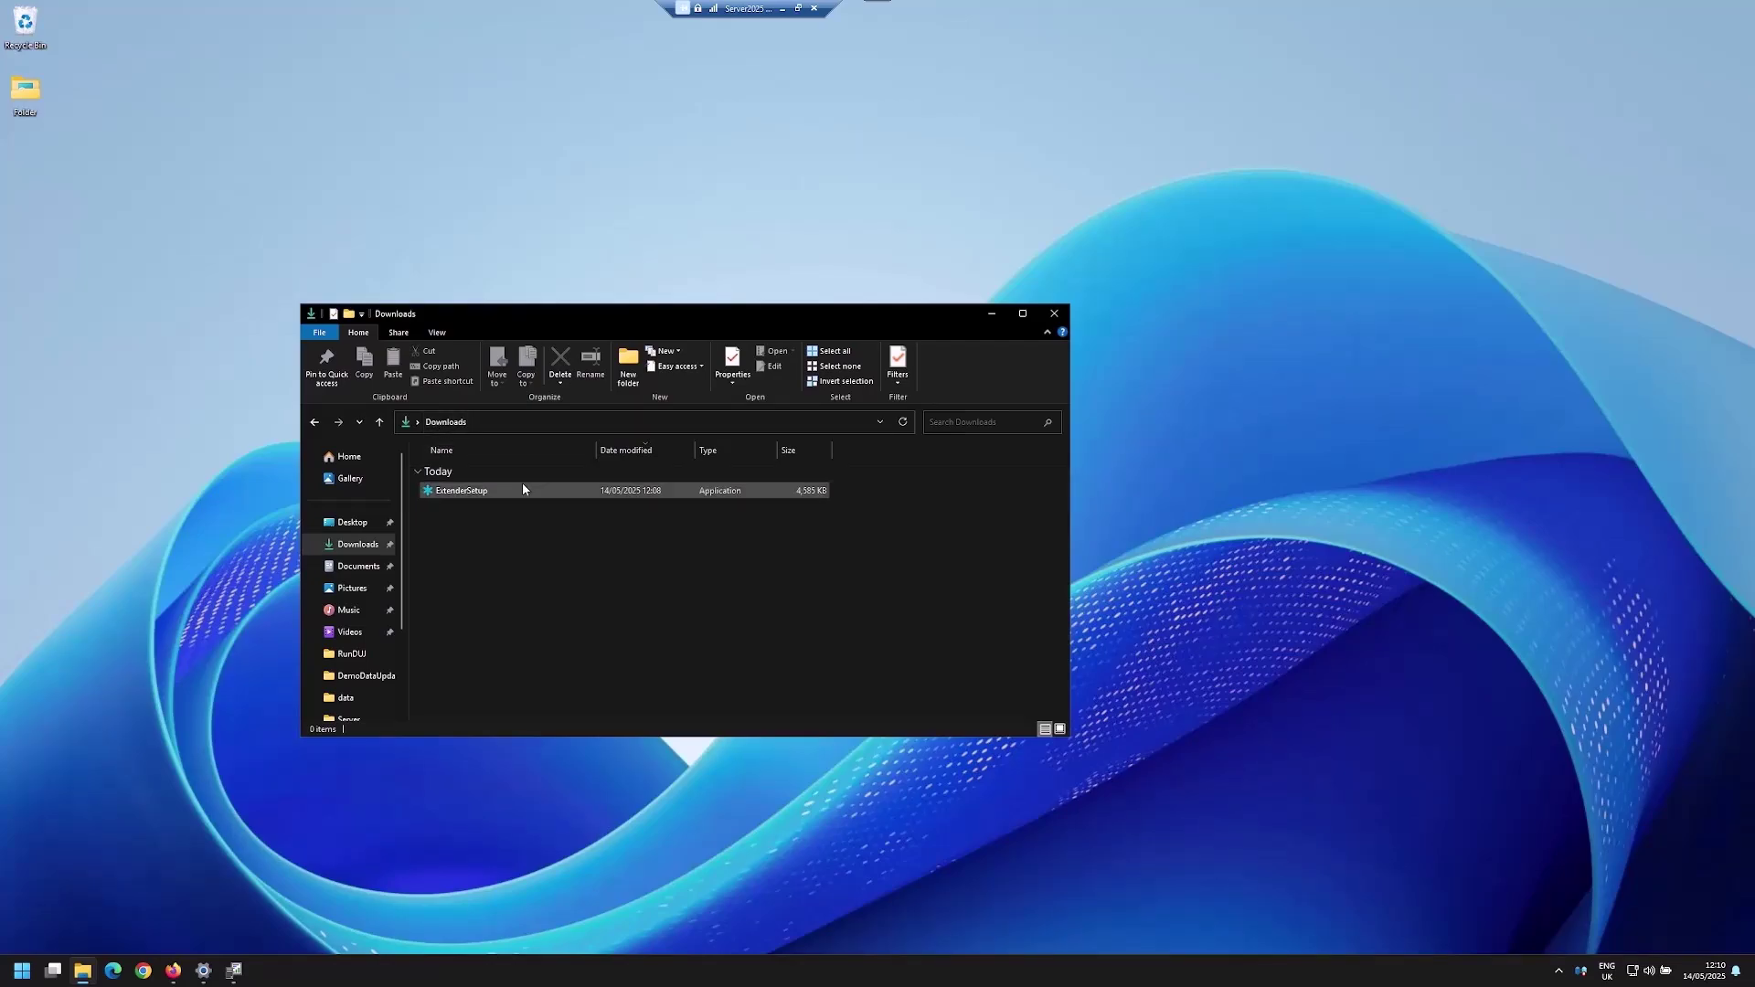
double_click(501, 492)
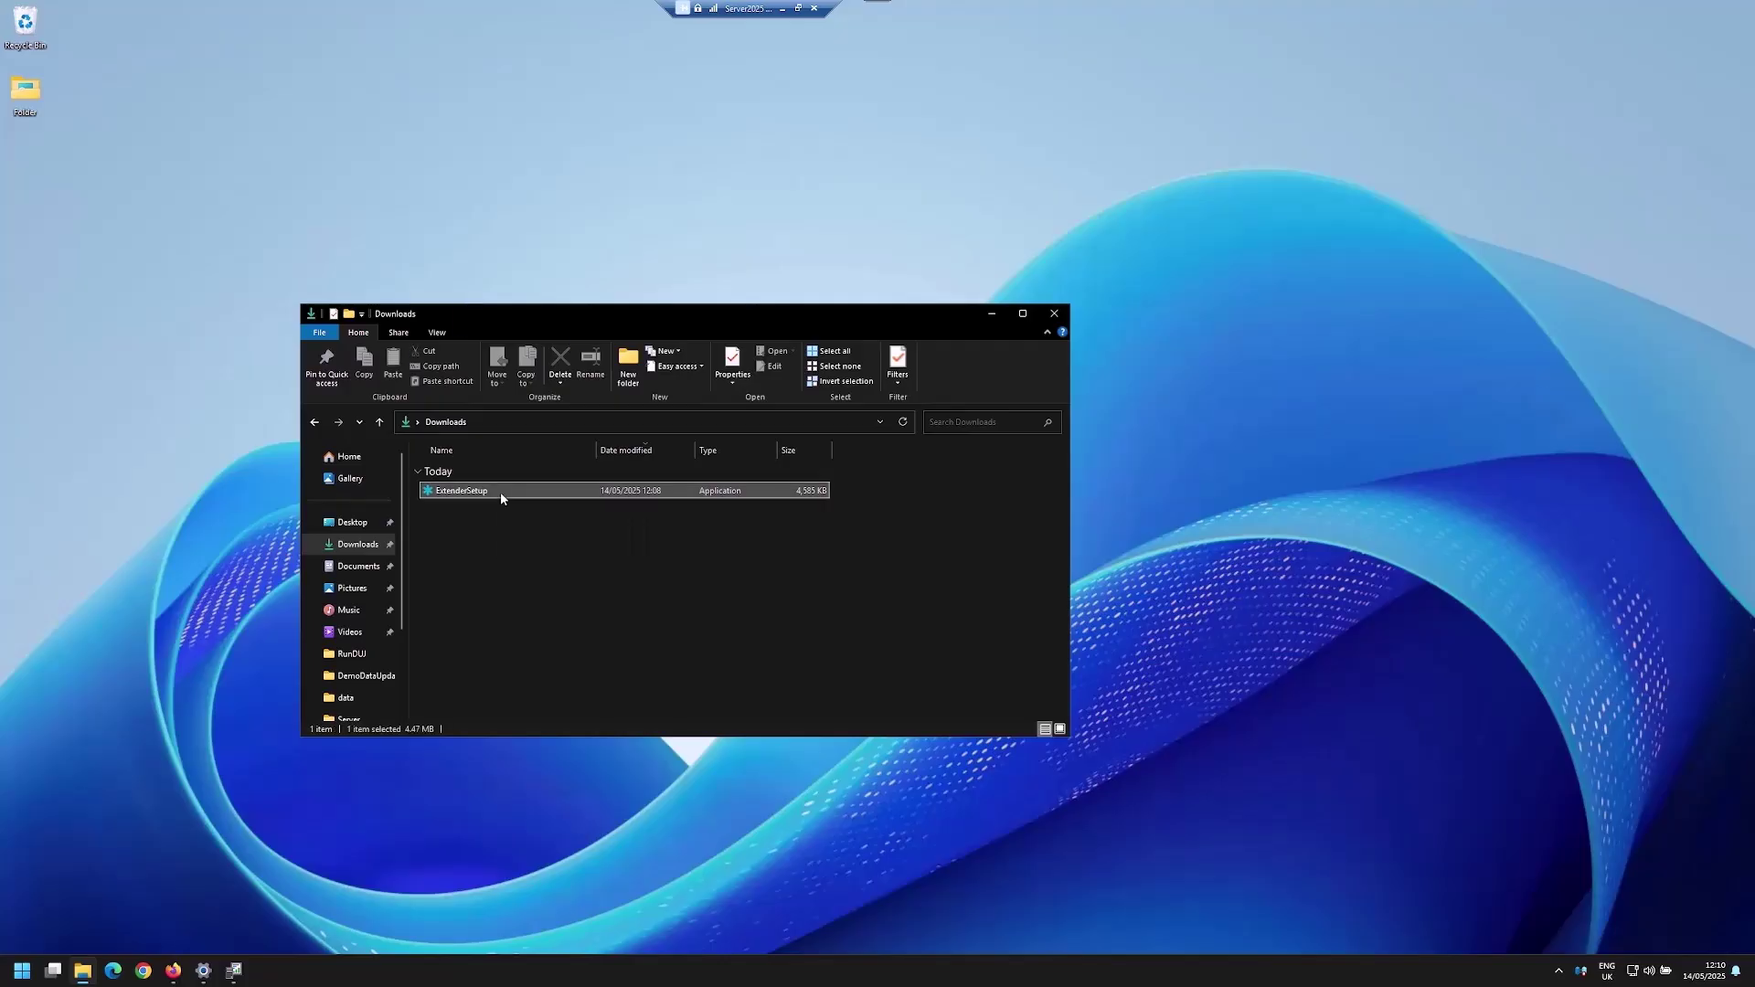
left_click(992, 314)
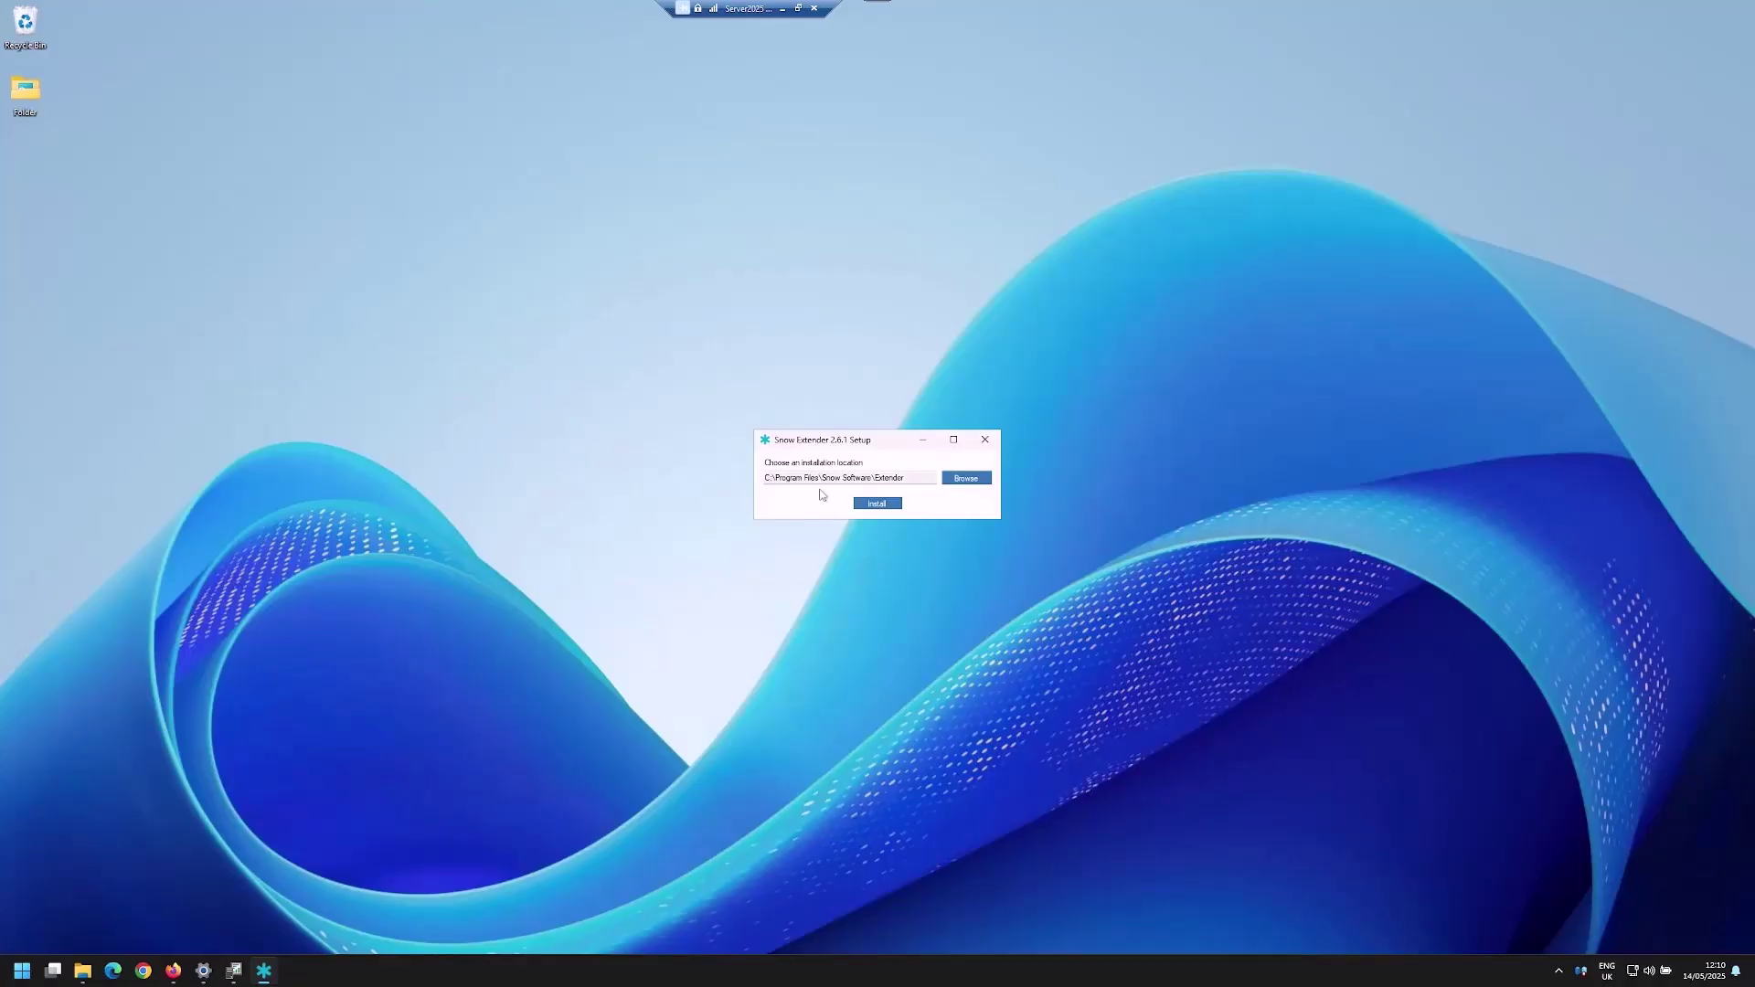
left_click(875, 504)
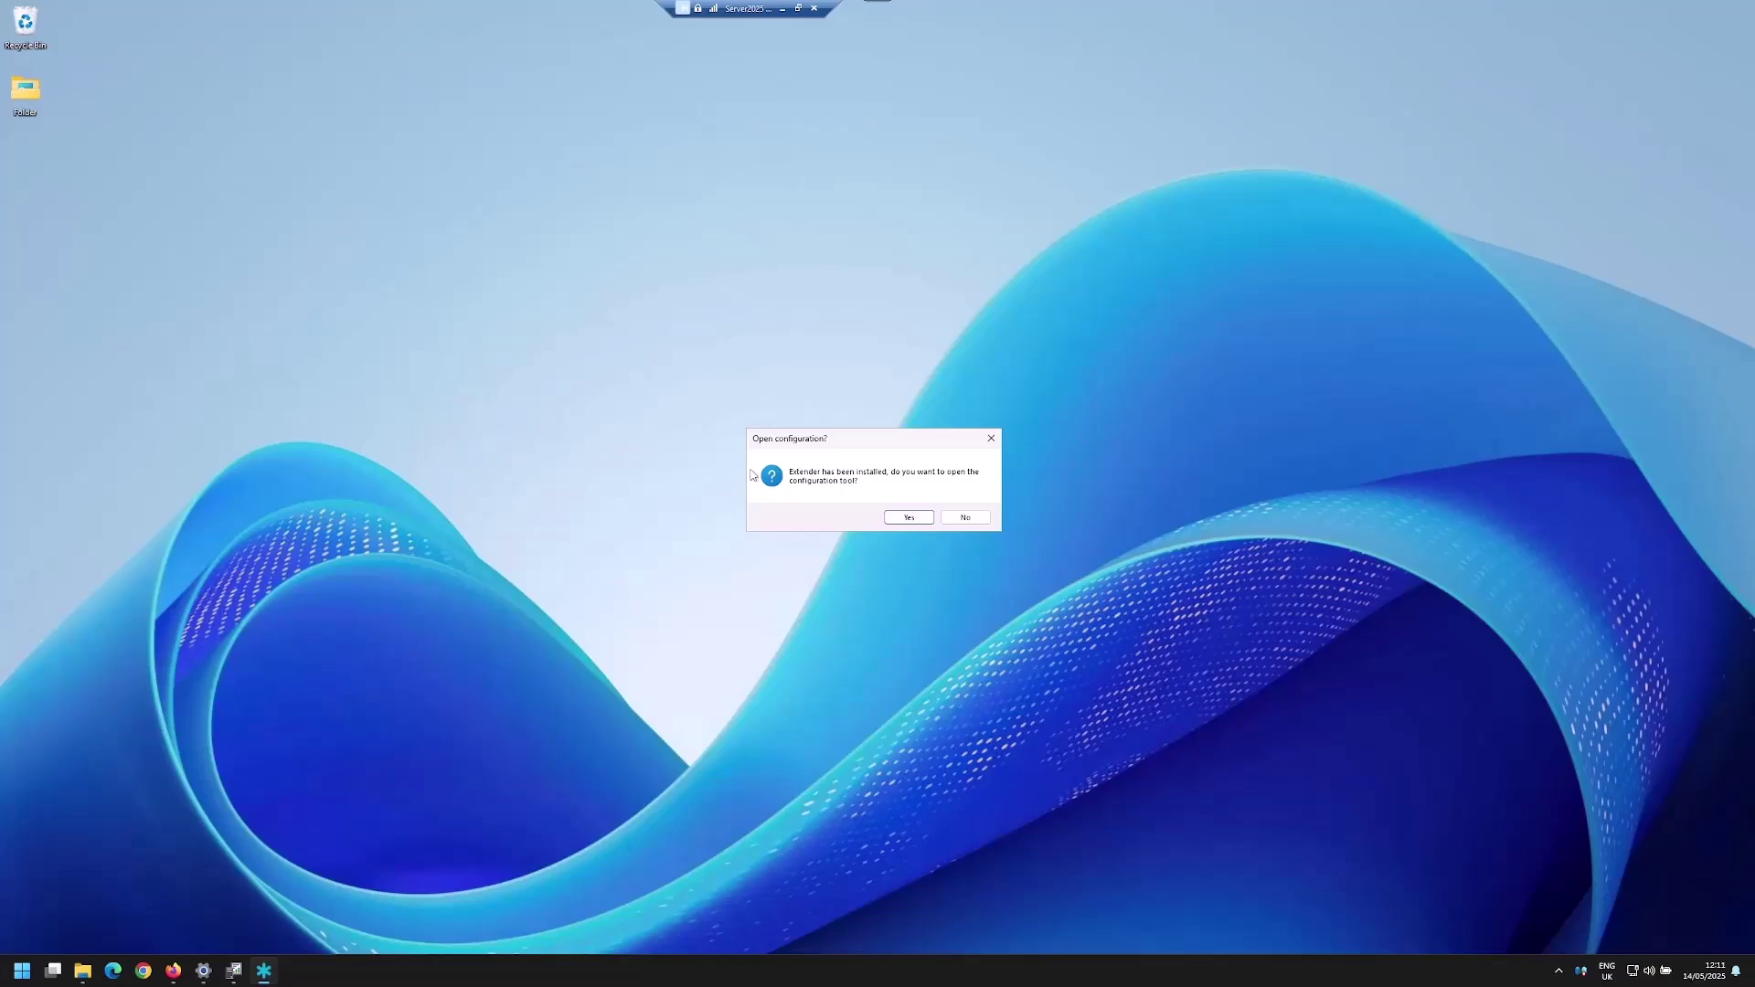
- Open the Extender configuration tool and enroll the extender in Atlas by pasting the copied secret key as the enrollment code
left_click(914, 515)
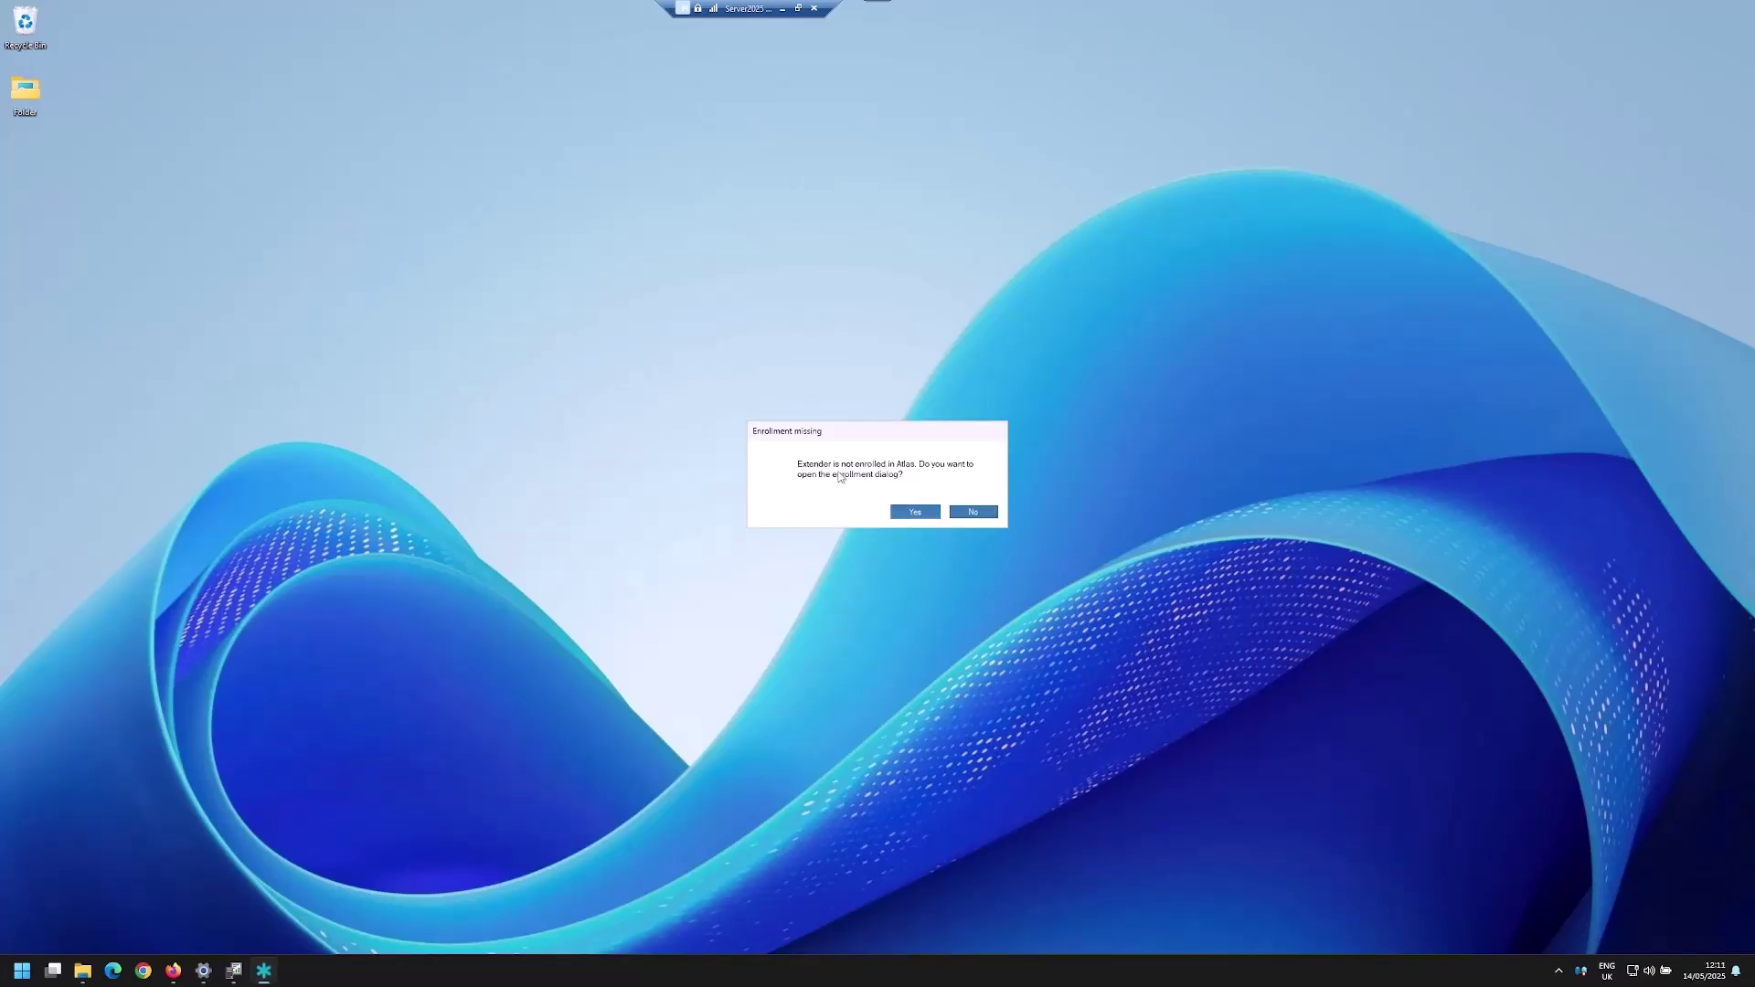
left_click(915, 513)
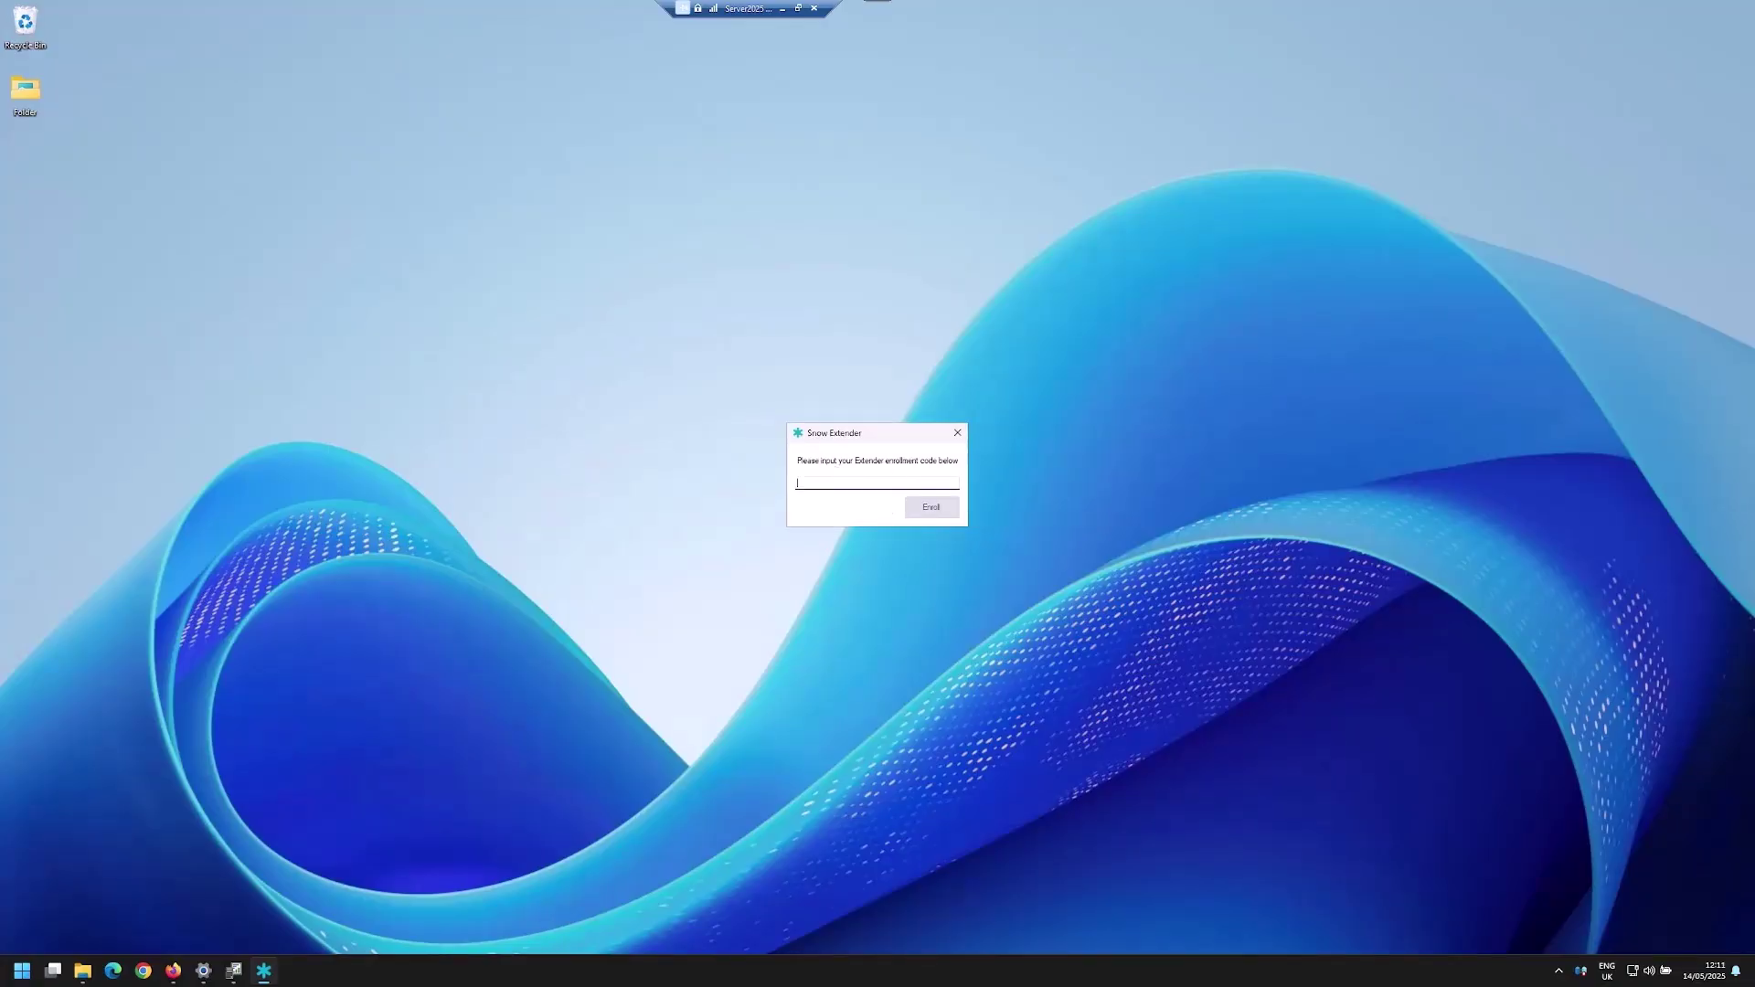
key("ctrl+v")
left_click(946, 518)
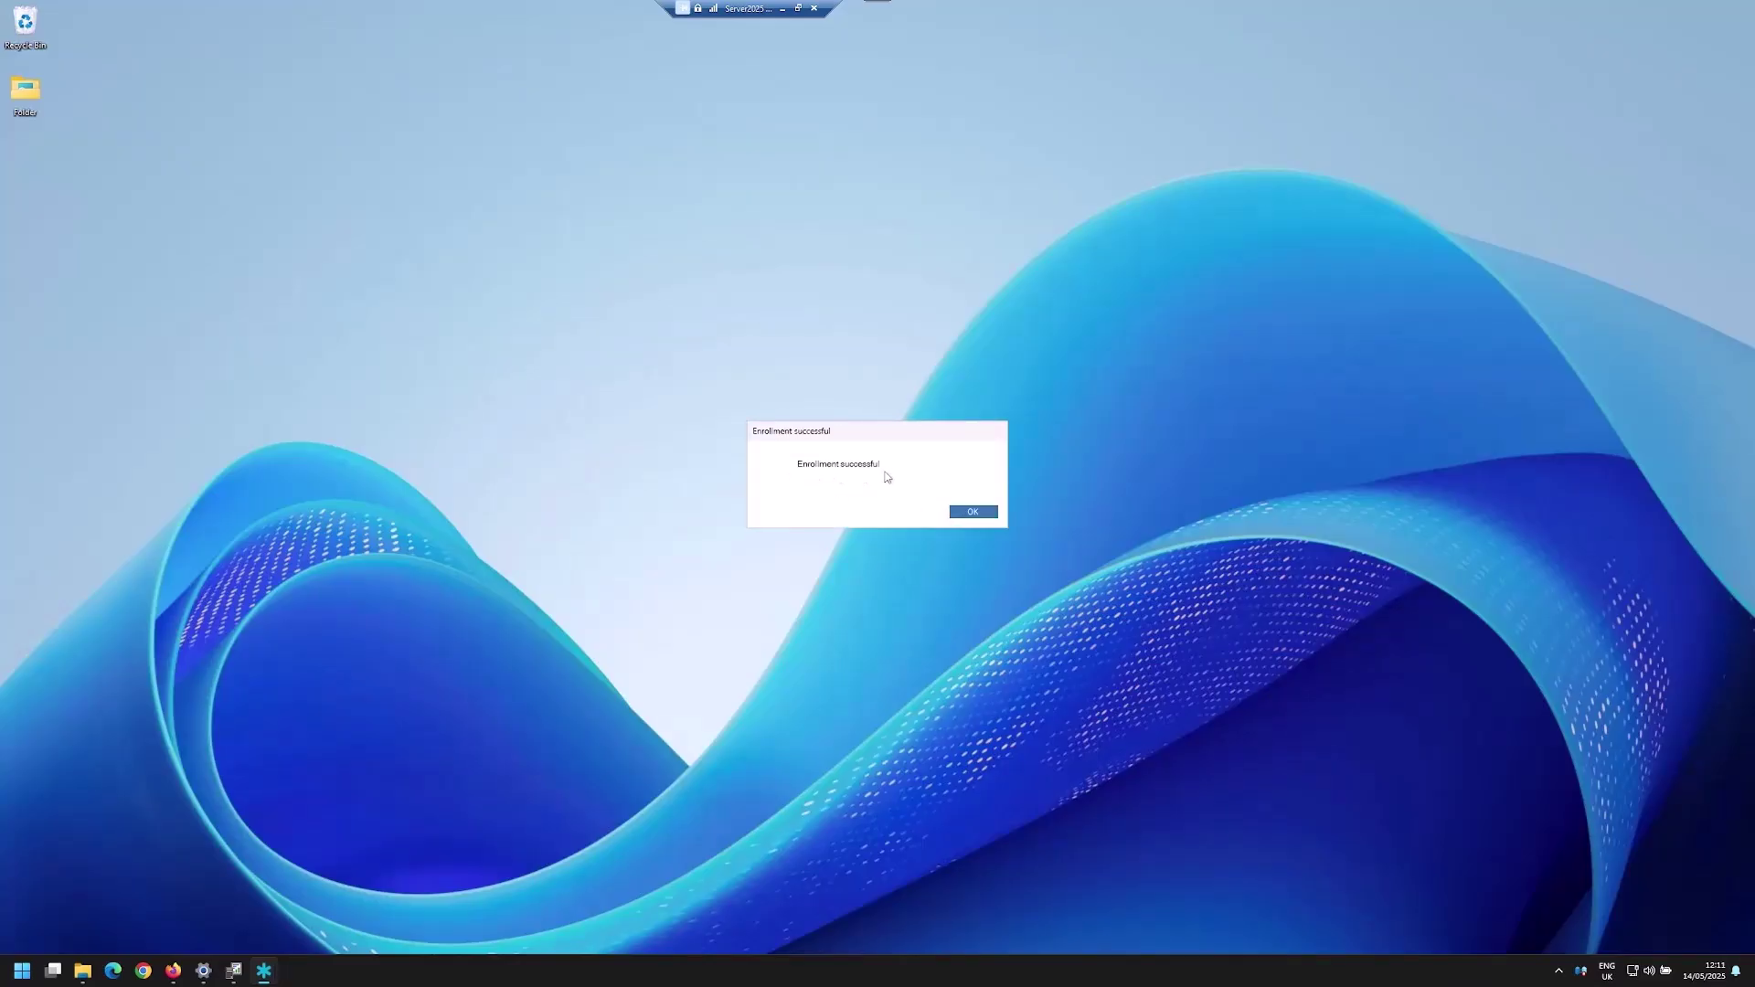
left_click(978, 513)
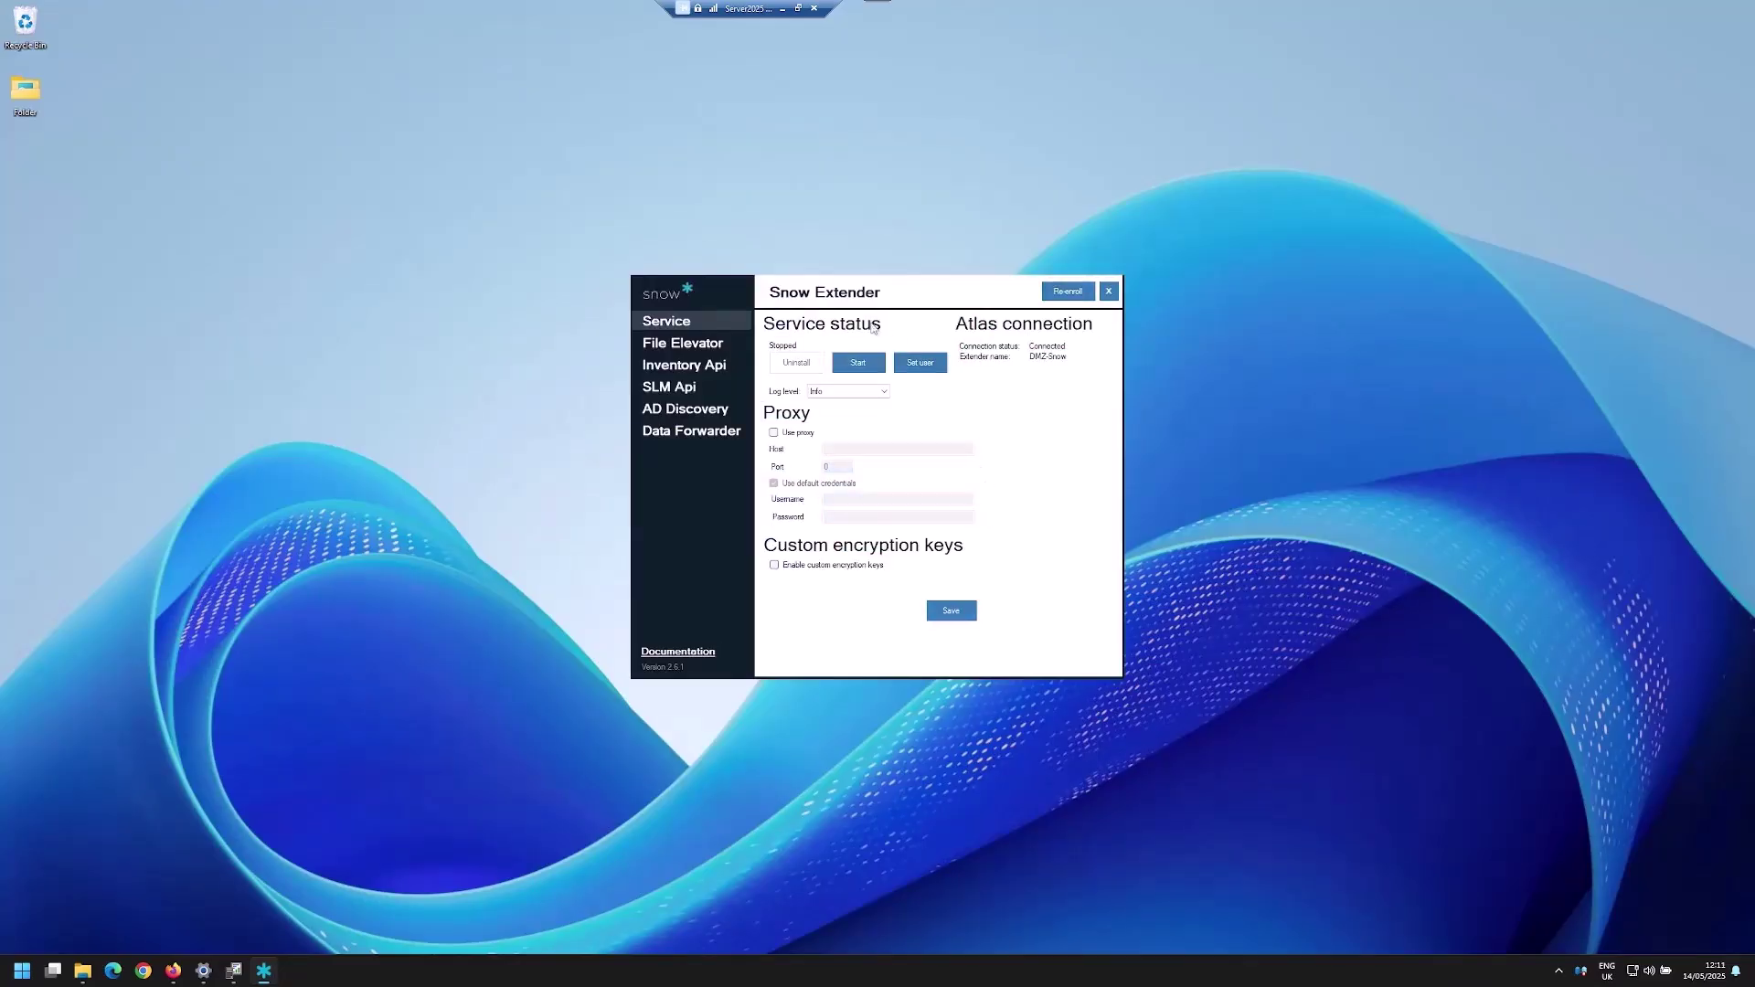
left_click_drag(911, 291, 869, 281)
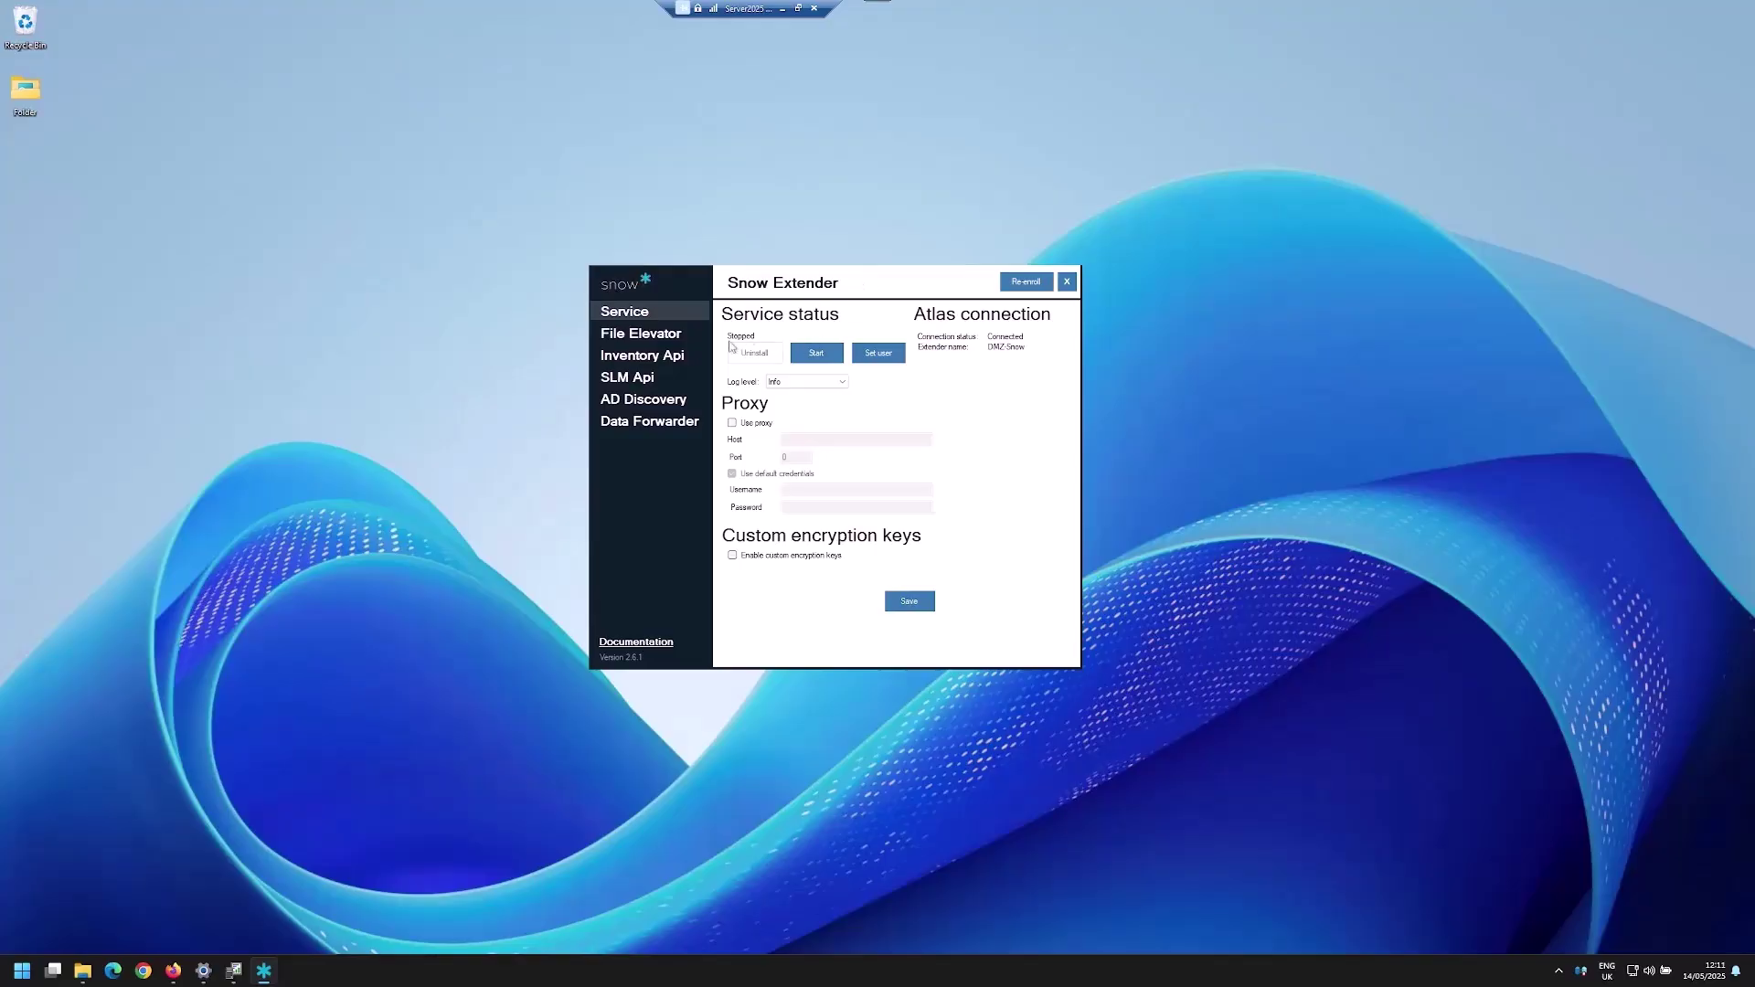